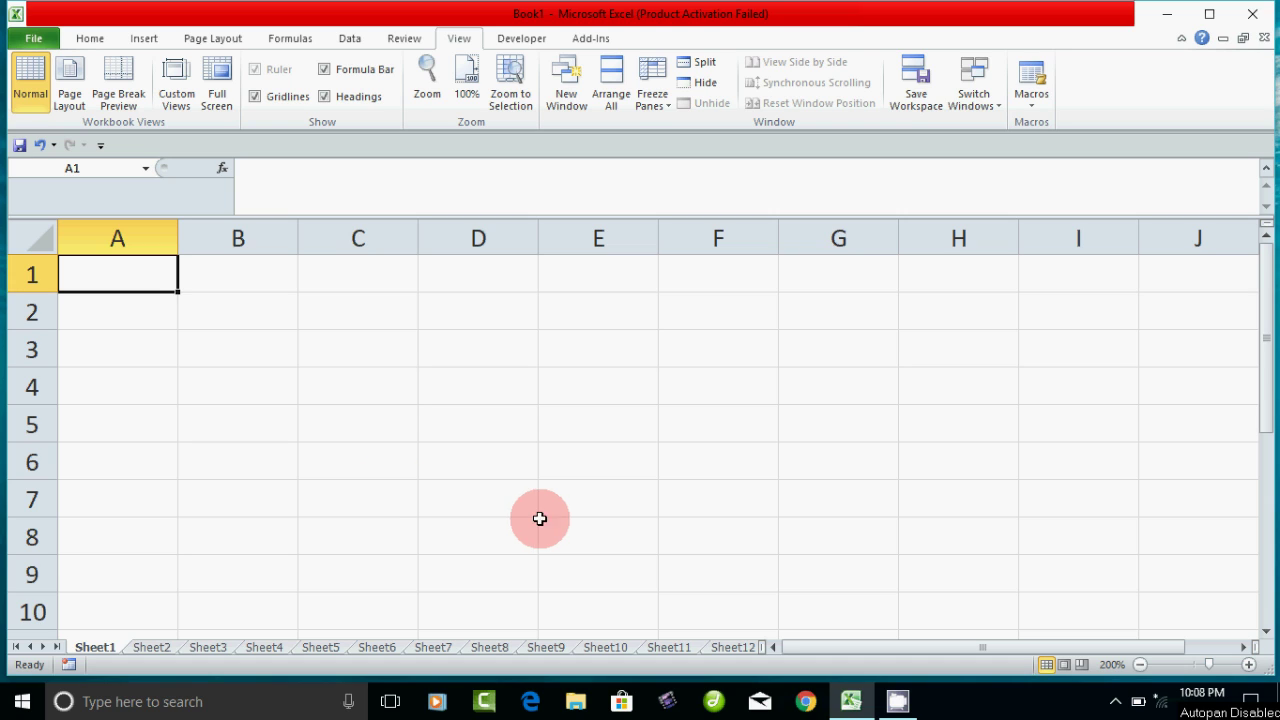
Step: Select cells B2, C2, B3 and C3 on Sheet1 in turn
{"action": "left_click", "coordinate": [290, 357]}
{"action": "left_click", "coordinate": [338, 363]}
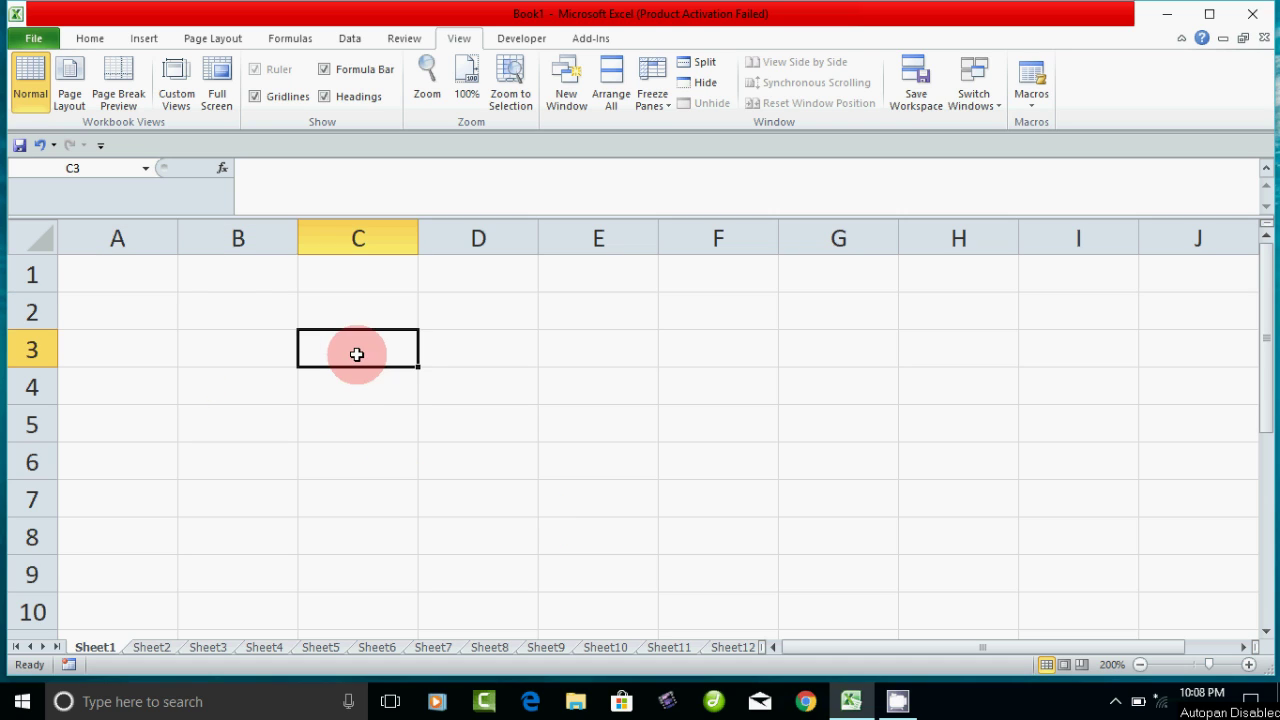
{"action": "left_click", "coordinate": [237, 314]}
{"action": "left_click", "coordinate": [323, 307]}
{"action": "left_click", "coordinate": [263, 351]}
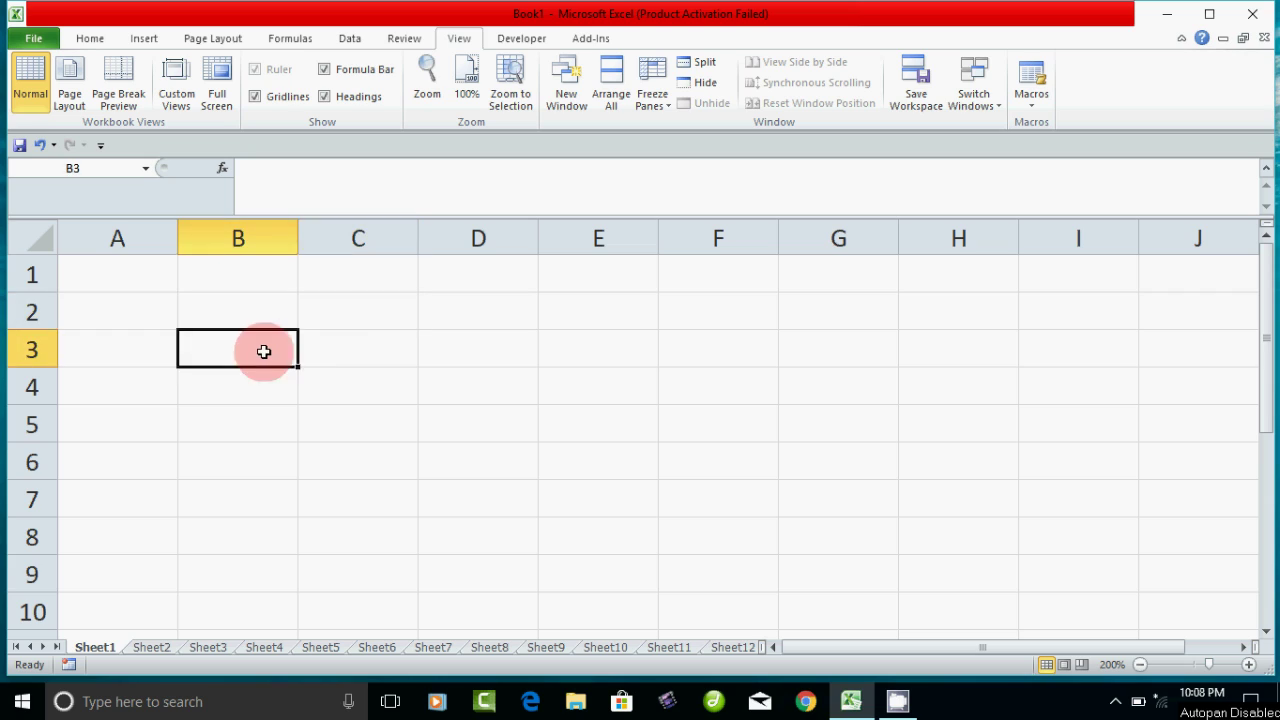
{"action": "left_click", "coordinate": [341, 353]}
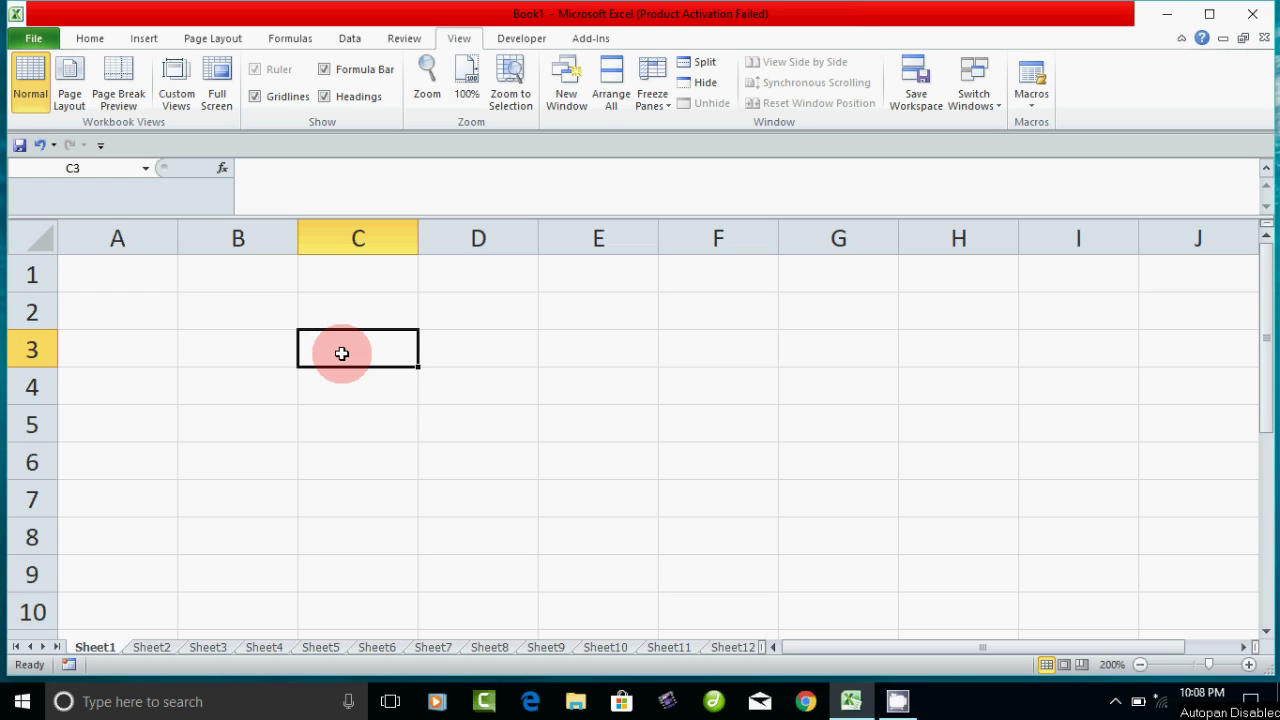
Step: Show the Developer tab and pick the Button form control from Insert
{"action": "left_click", "coordinate": [519, 45]}
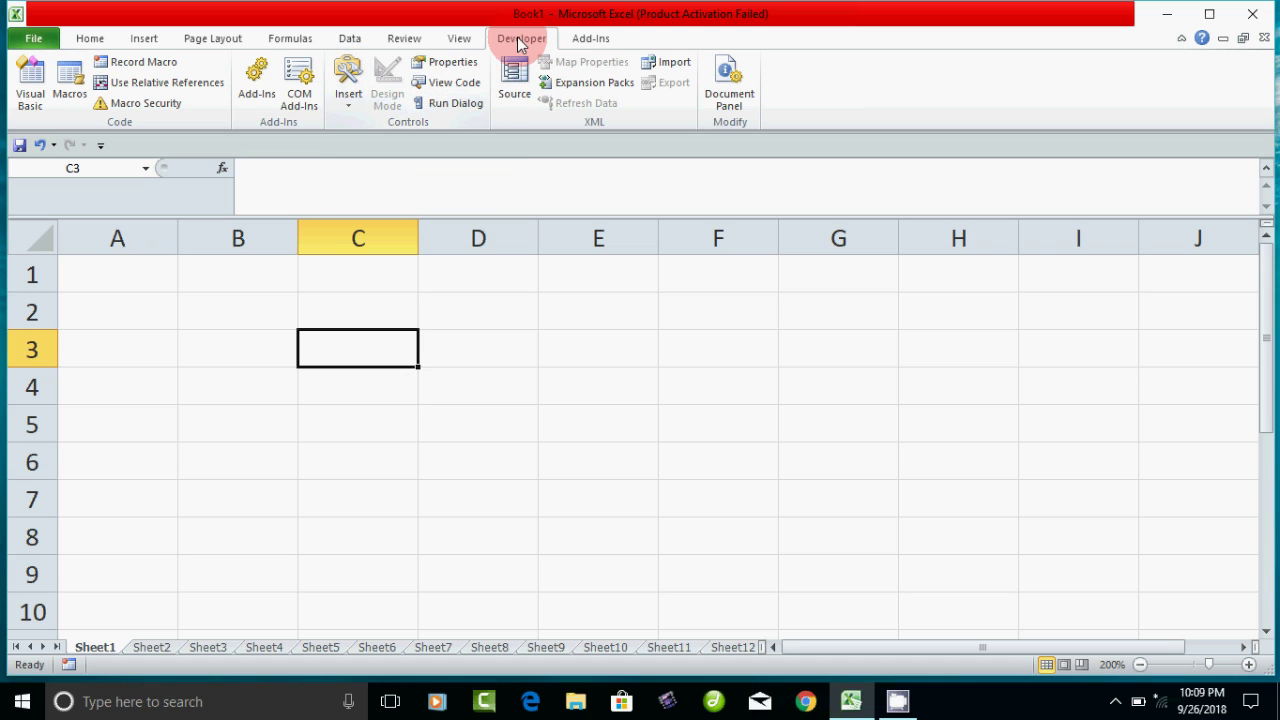
{"action": "left_click", "coordinate": [349, 106]}
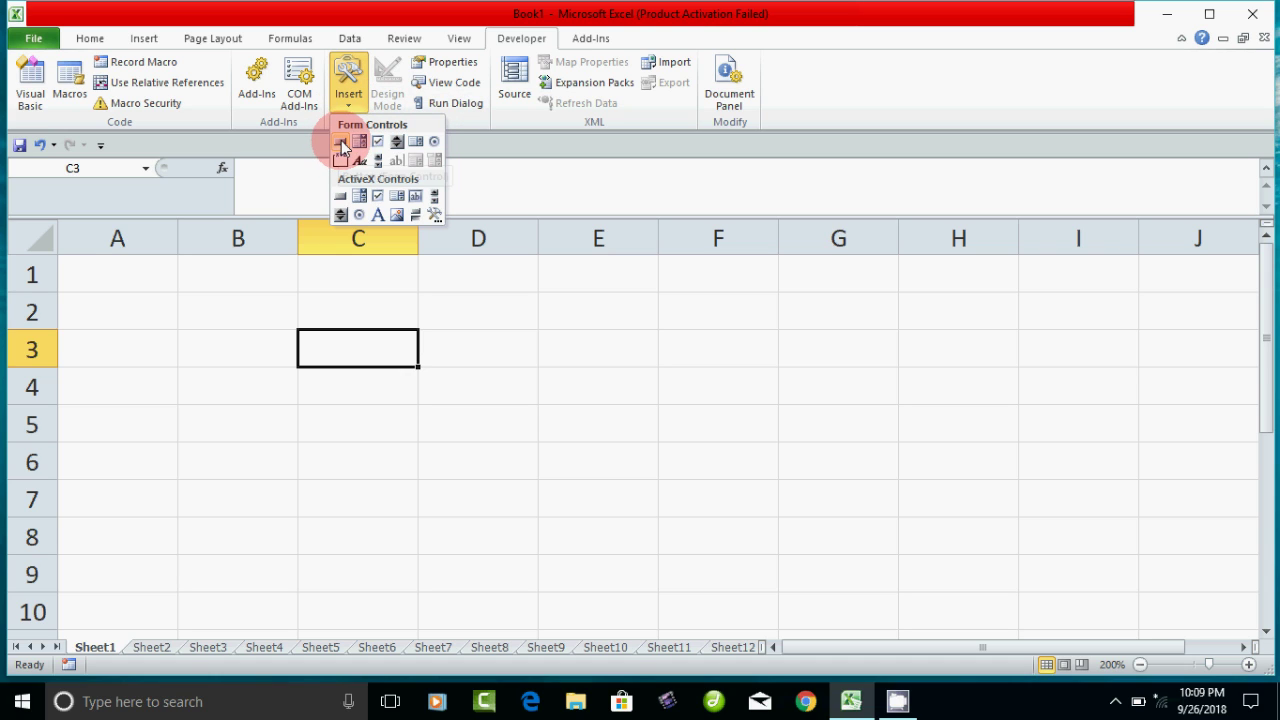
{"action": "left_click", "coordinate": [341, 143]}
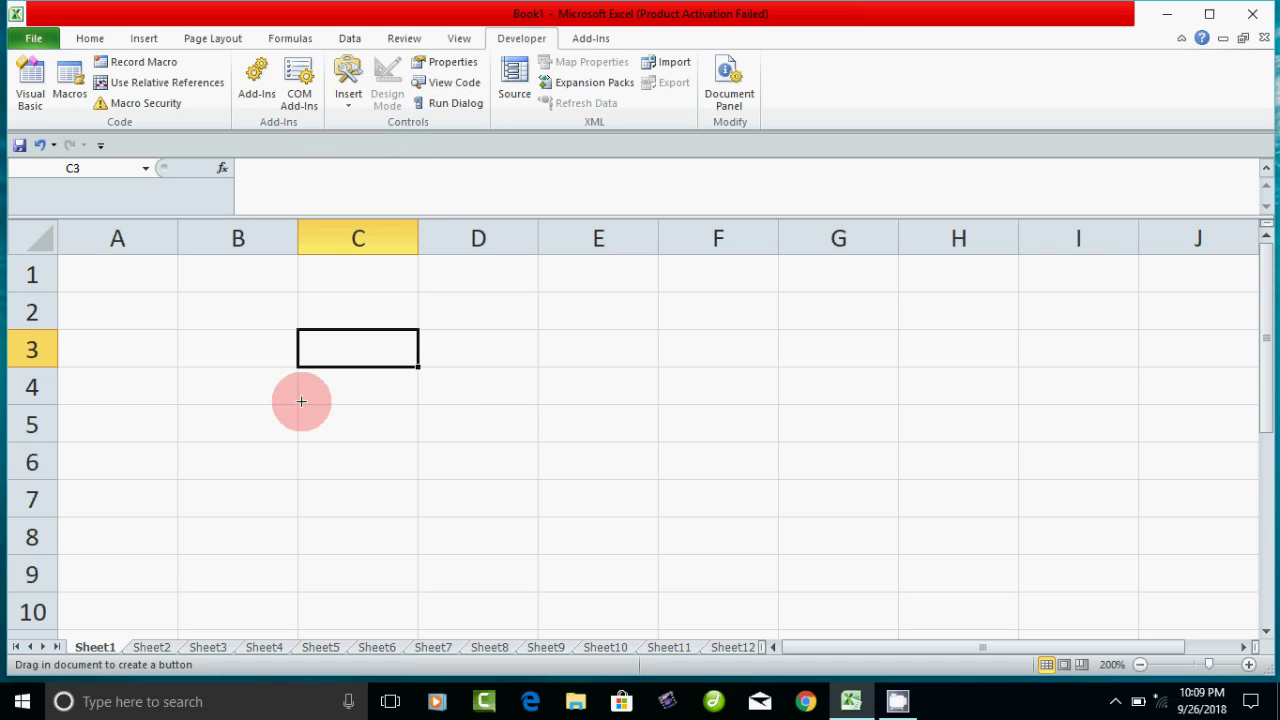
Step: Draw a button near cell C5 and assign it a macro named num
{"action": "left_click", "coordinate": [355, 401]}
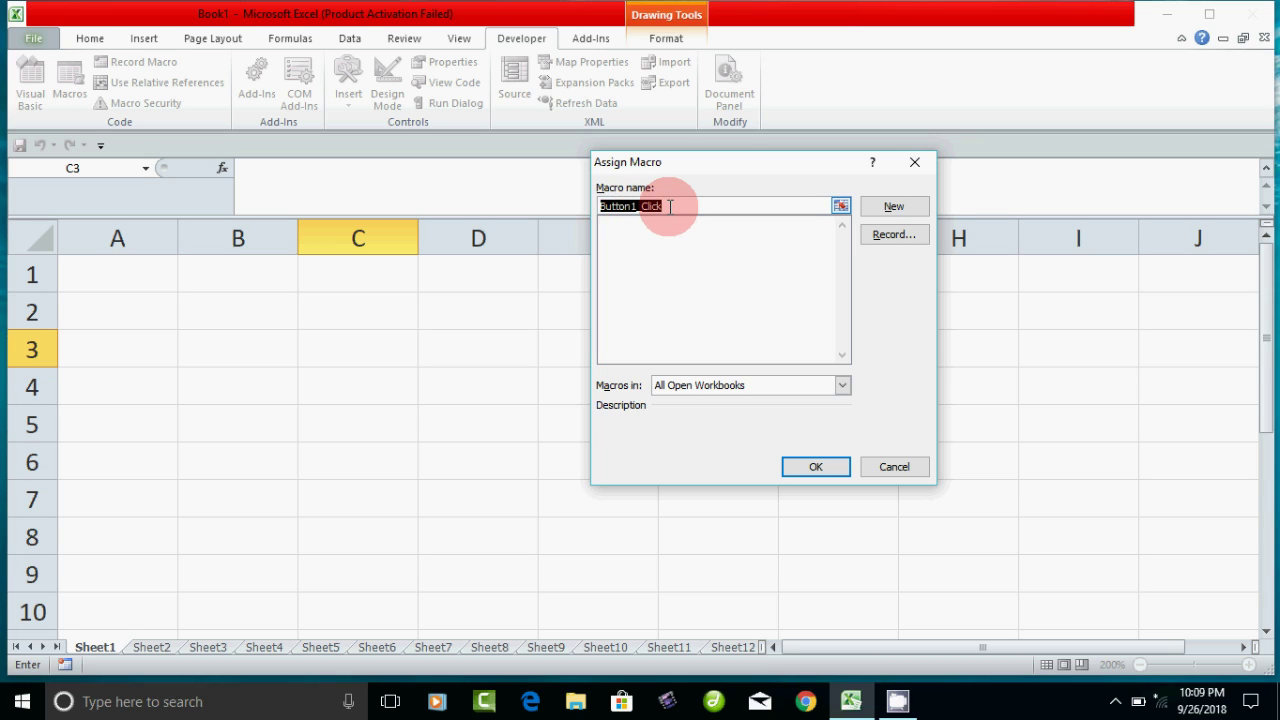
{"action": "type", "text": "nu"}
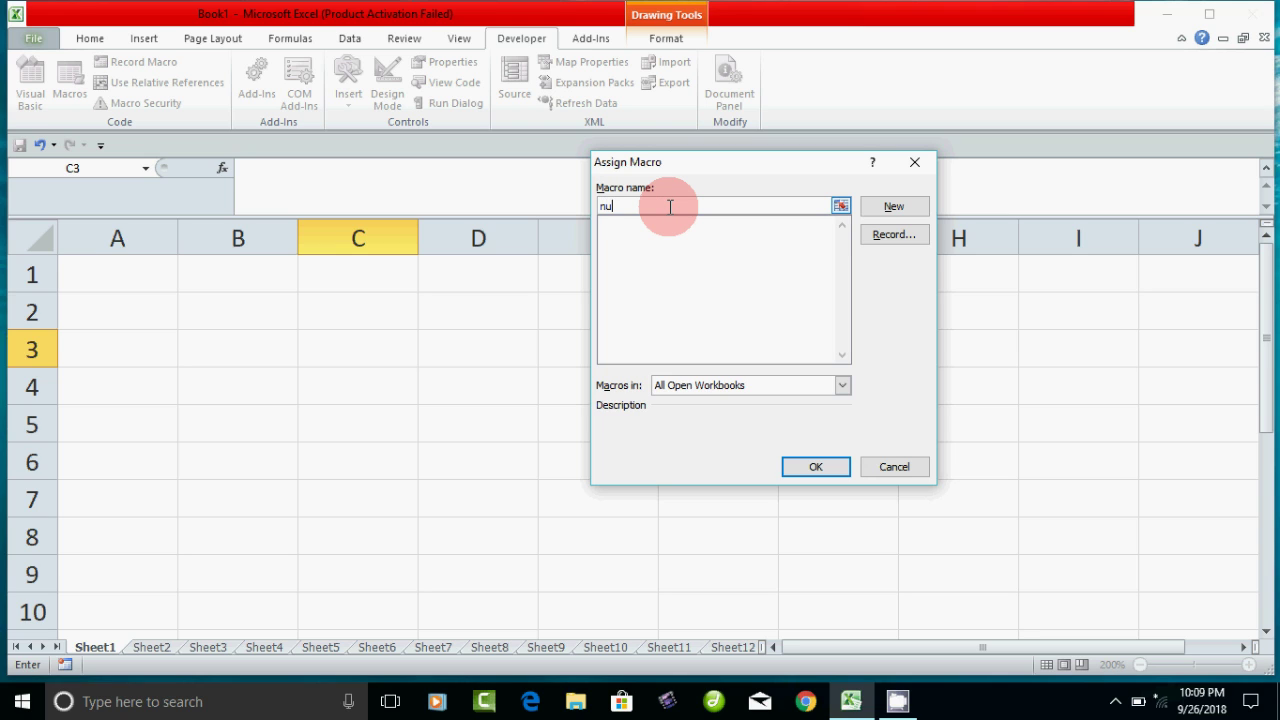
{"action": "type", "text": "m"}
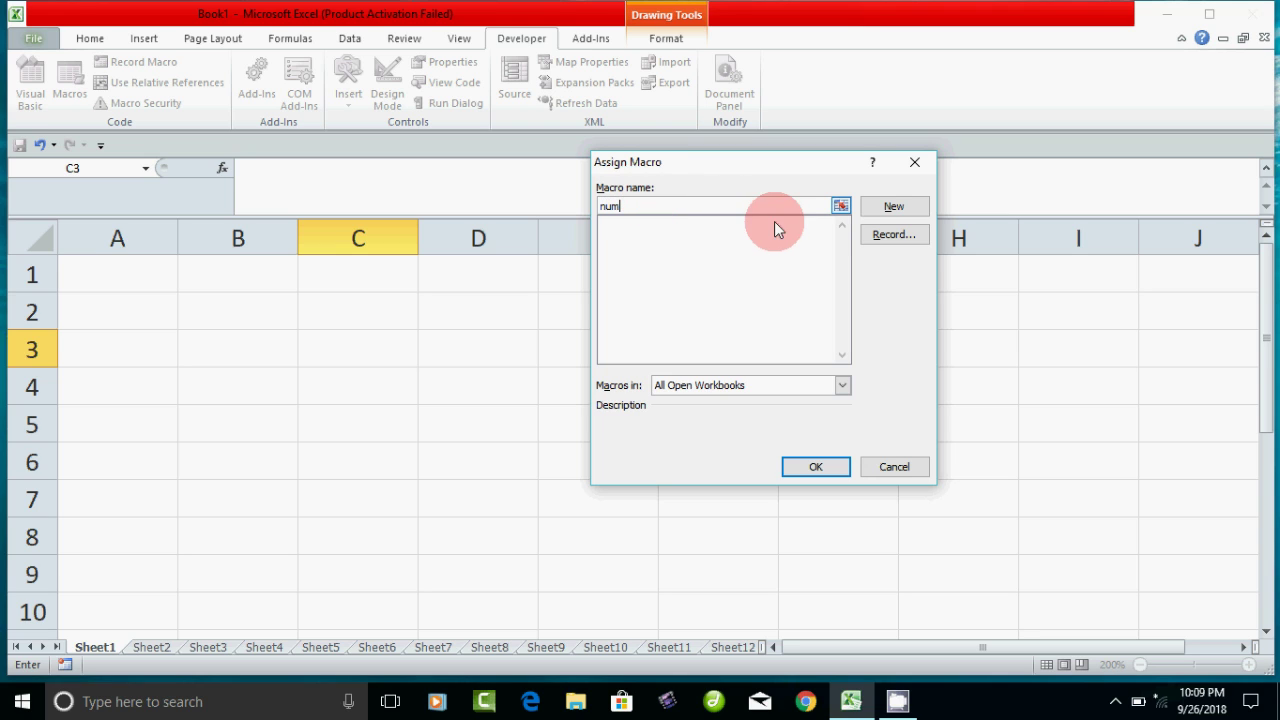
{"action": "left_click", "coordinate": [815, 470]}
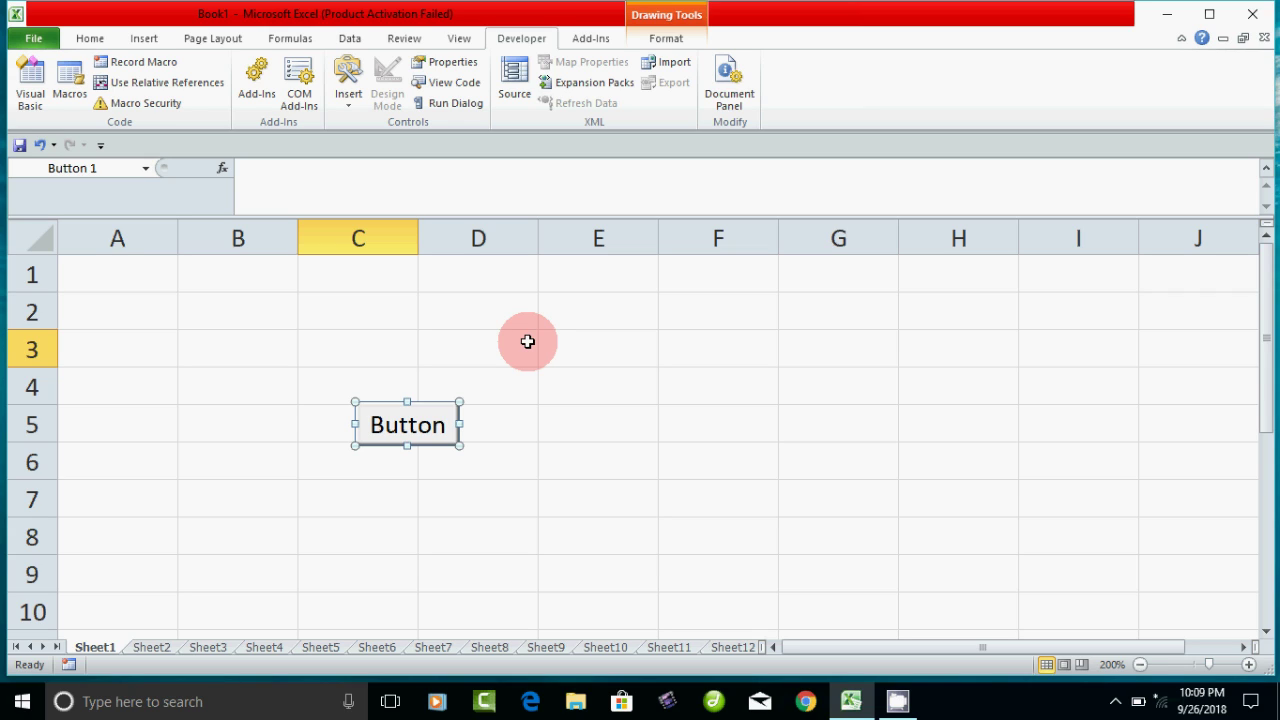
Step: Open Assign Macro for Button 1, showing Book1!num, and move the dialog off the button
{"action": "left_click", "coordinate": [418, 428]}
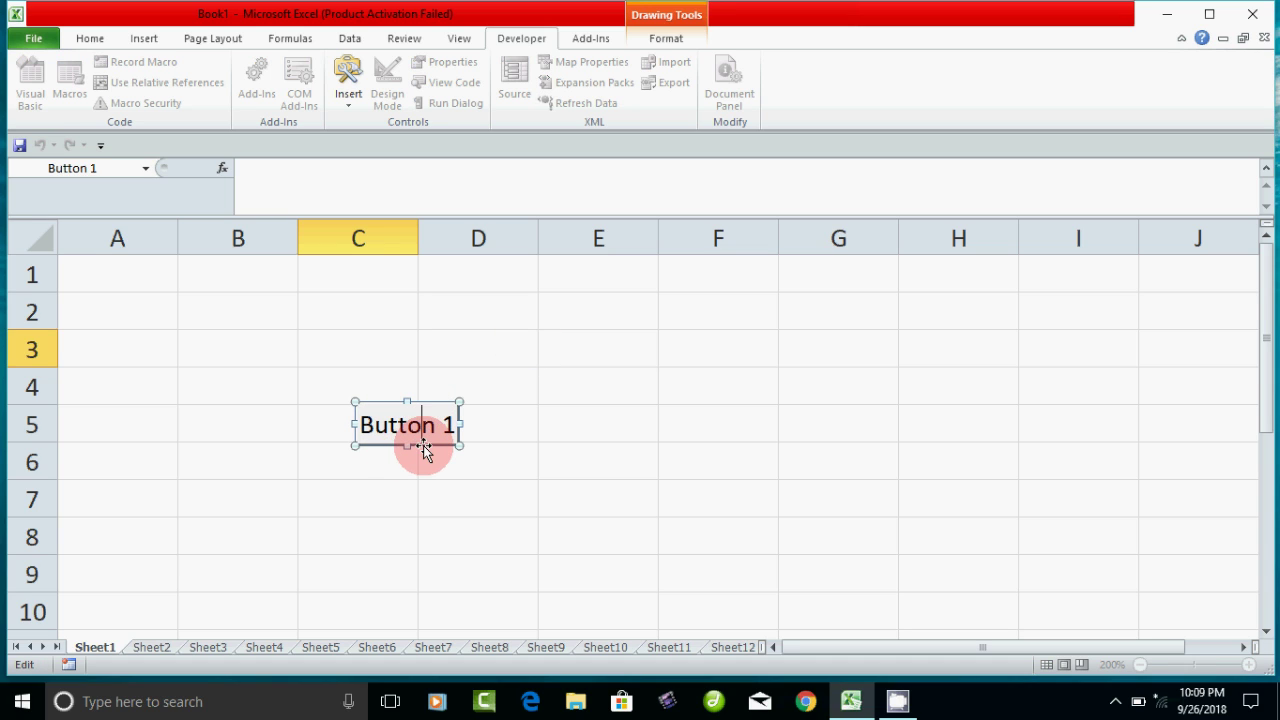
{"action": "right_click", "coordinate": [427, 440]}
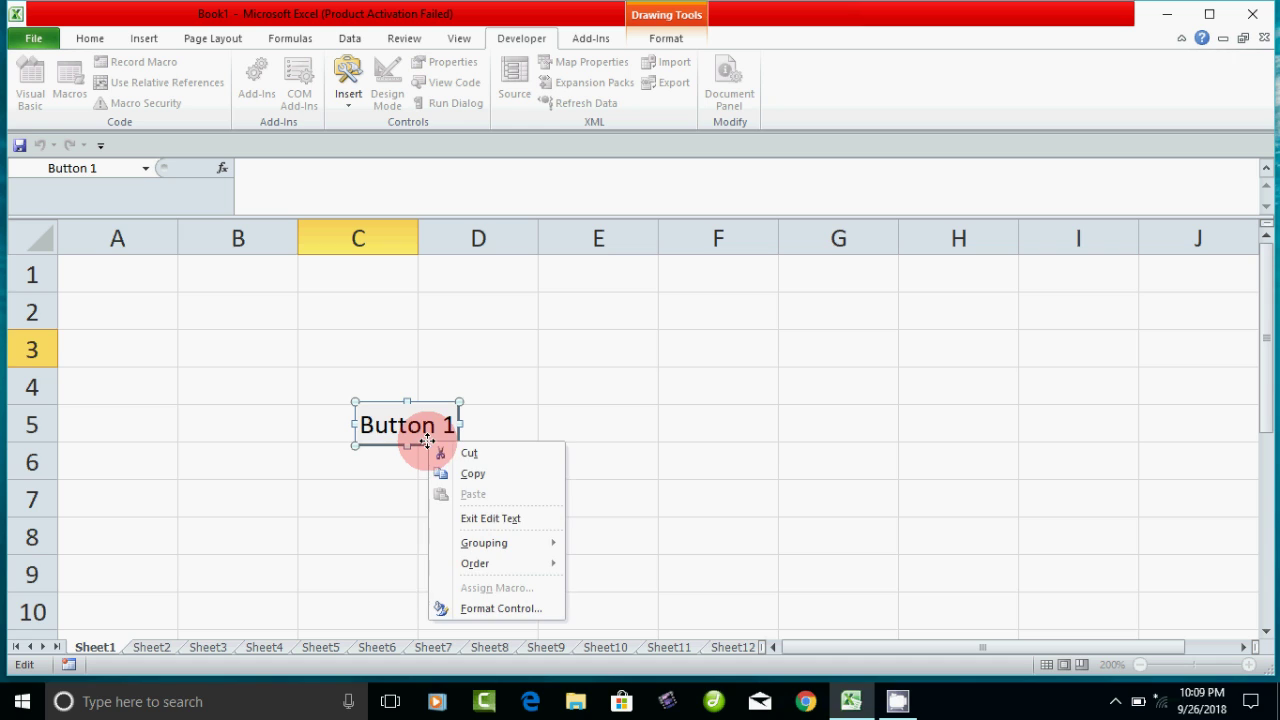
{"action": "left_click", "coordinate": [569, 480]}
{"action": "left_click", "coordinate": [494, 523]}
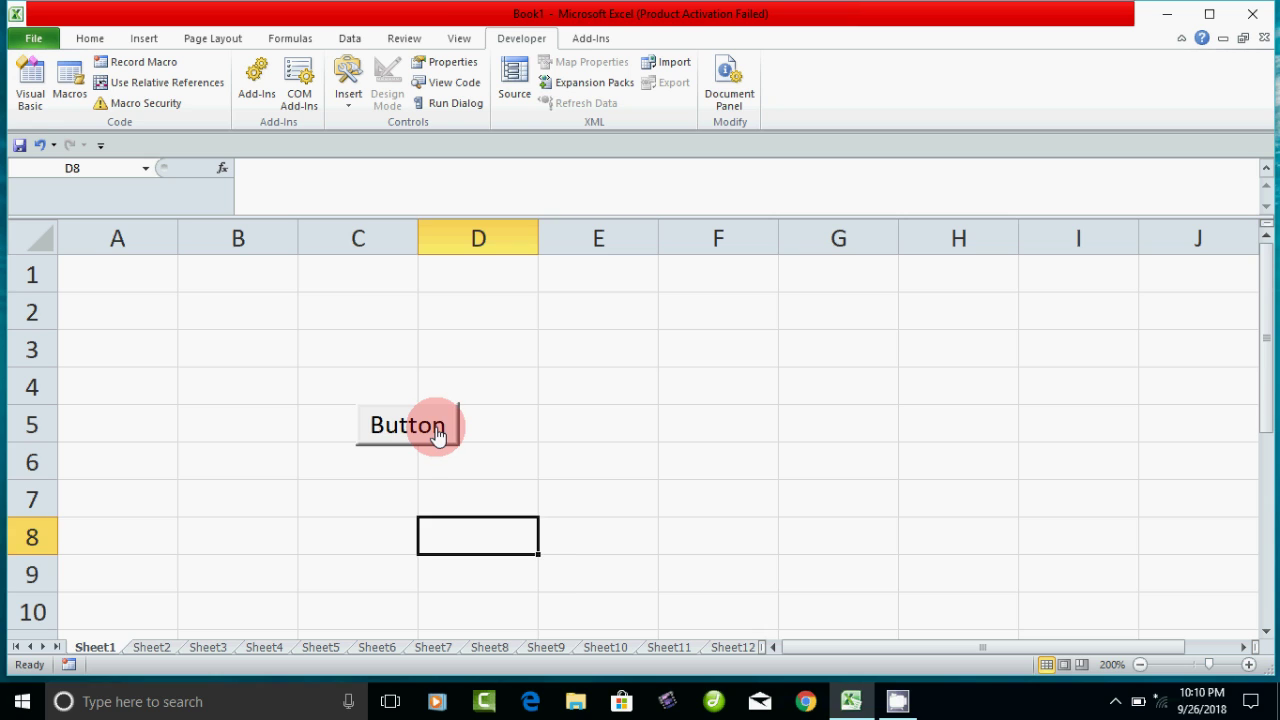
{"action": "right_click", "coordinate": [436, 424]}
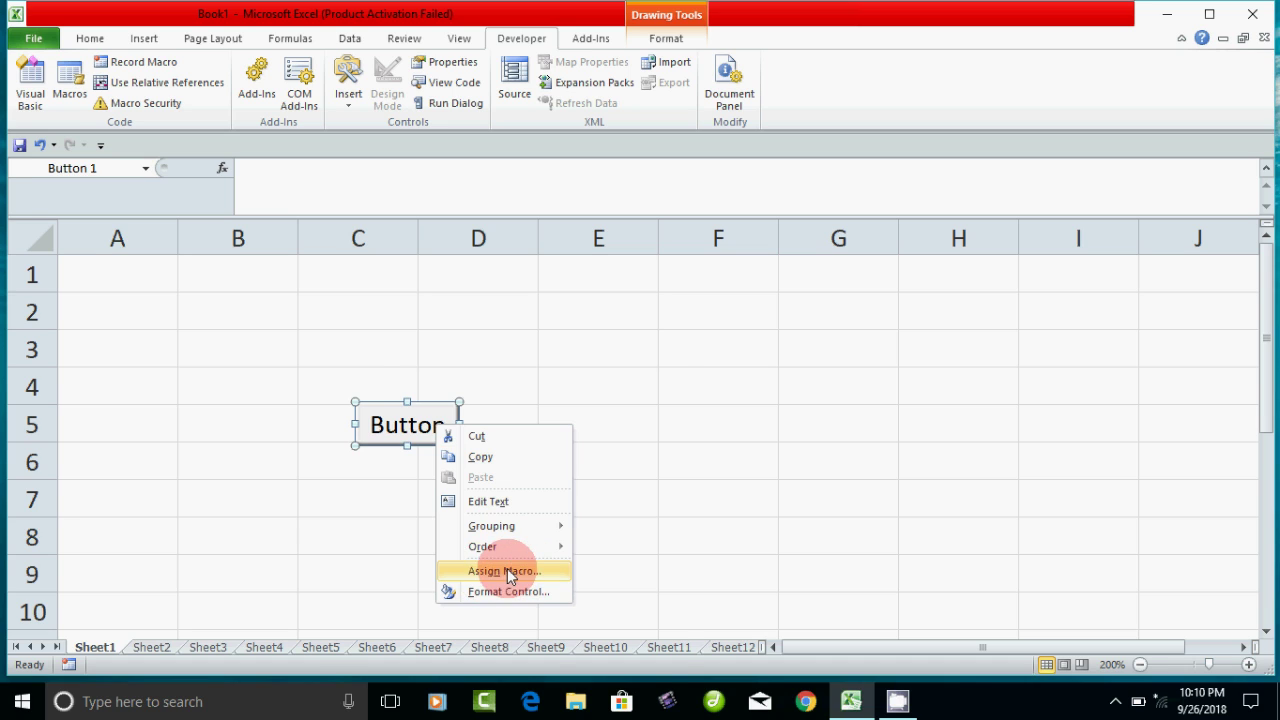
{"action": "left_click", "coordinate": [507, 571]}
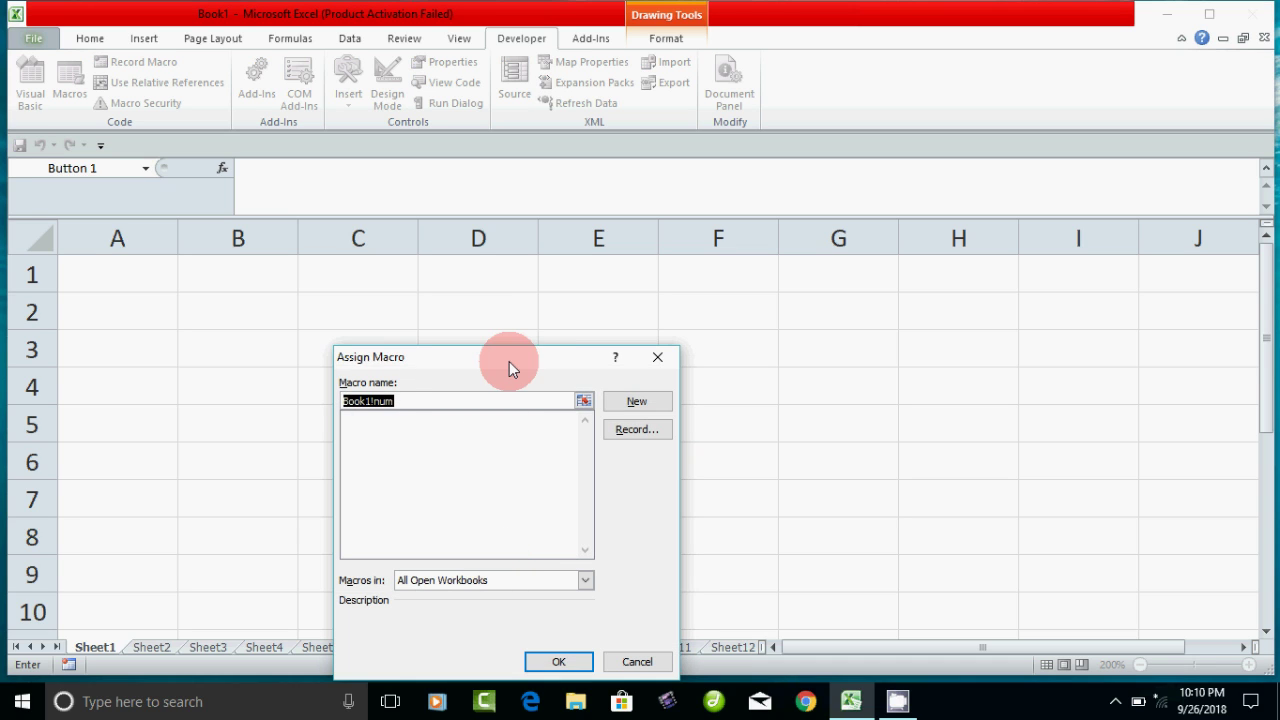
{"action": "left_click_drag", "start_coordinate": [509, 357], "coordinate": [760, 273]}
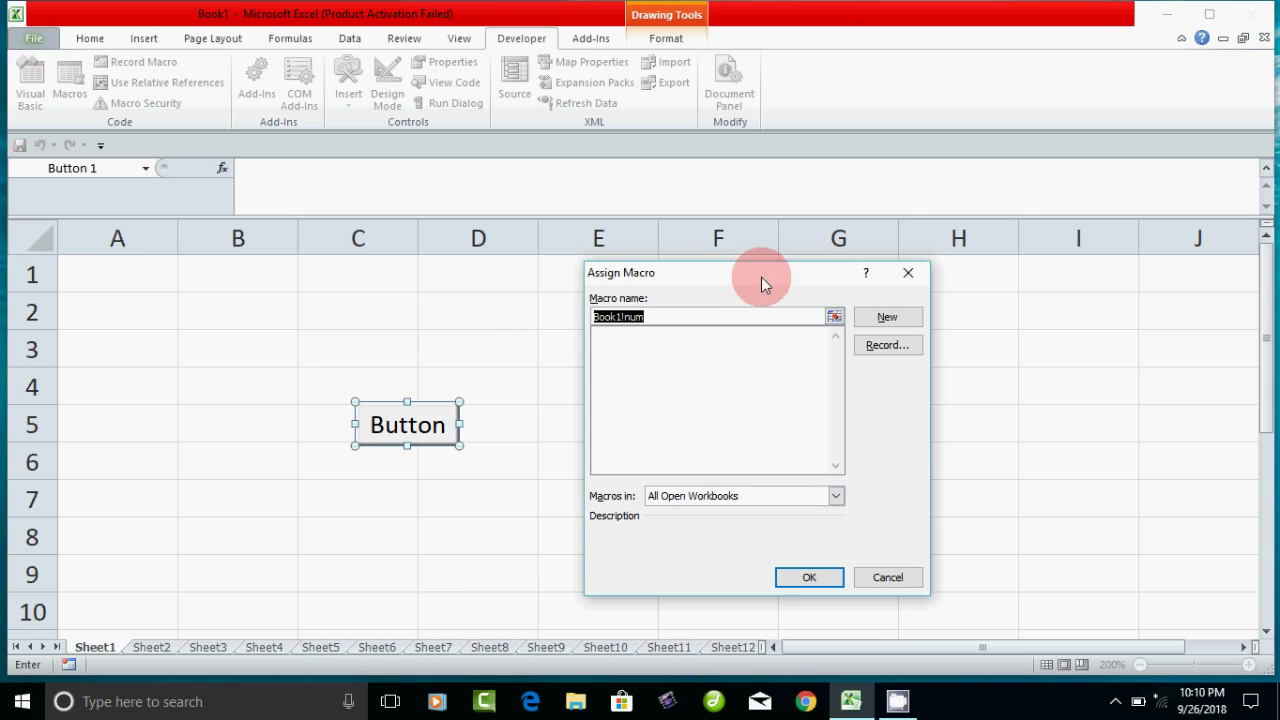
Step: Create the num macro in the VBA editor, declaring num As Integer and starting 'num='
{"action": "left_click", "coordinate": [886, 317]}
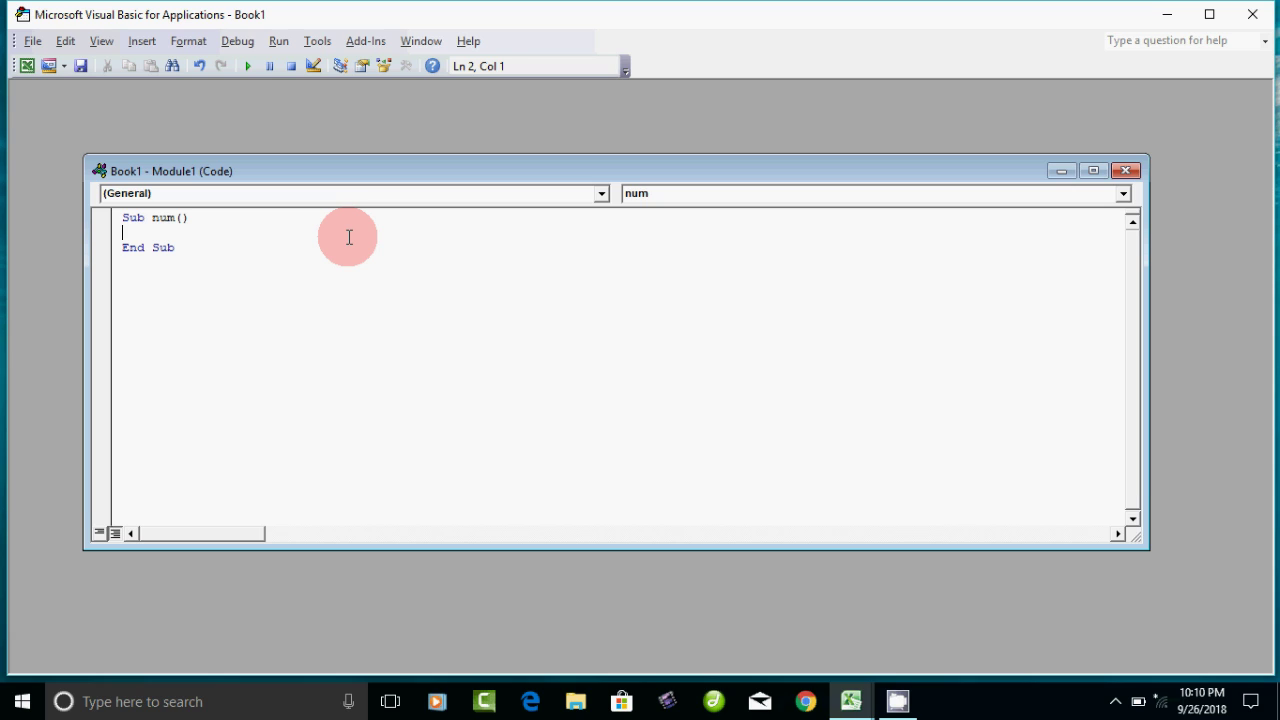
{"action": "type", "text": "dim "}
{"action": "type", "text": "n"}
{"action": "type", "text": "um"}
{"action": "type", "text": " as i"}
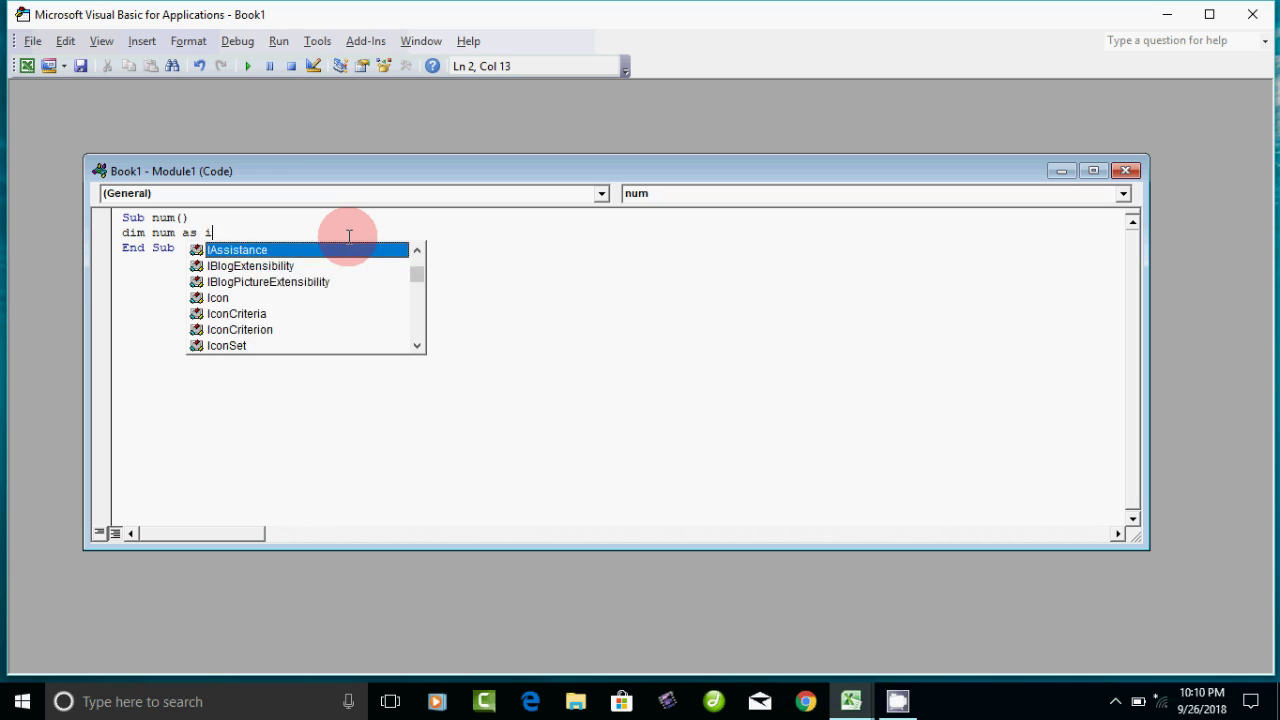
{"action": "type", "text": "nteger"}
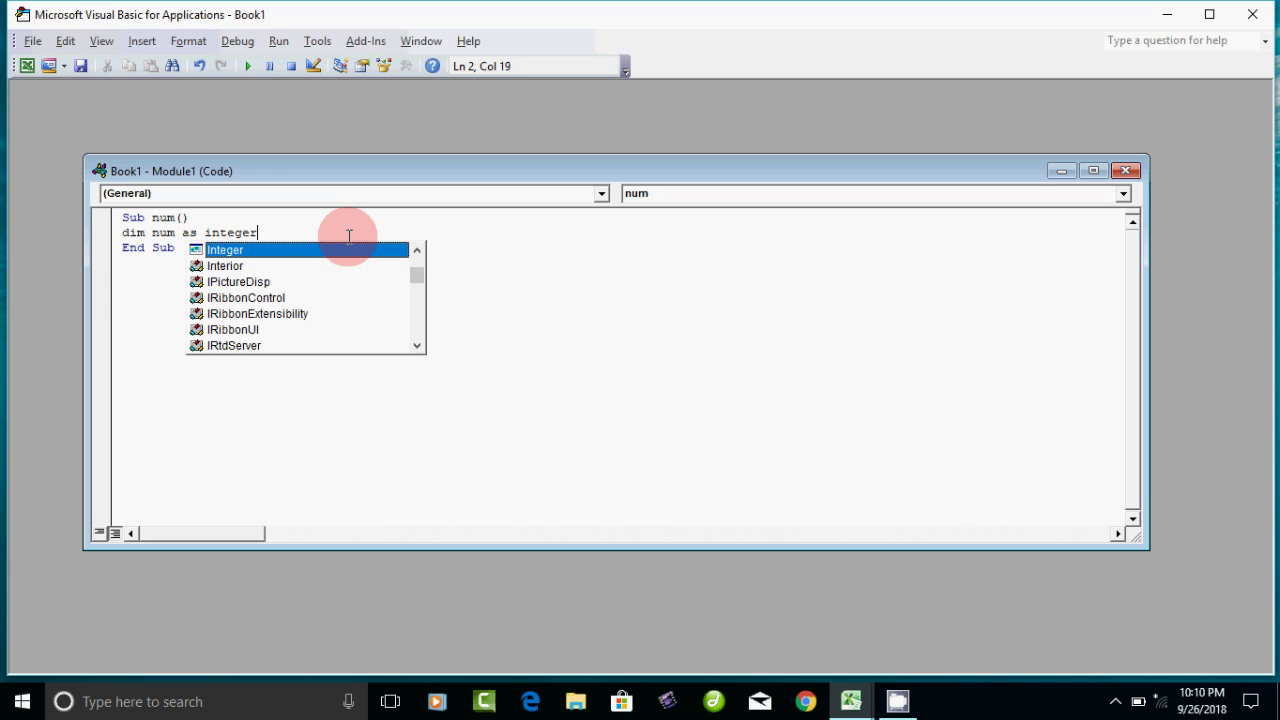
{"action": "key", "text": "Return"}
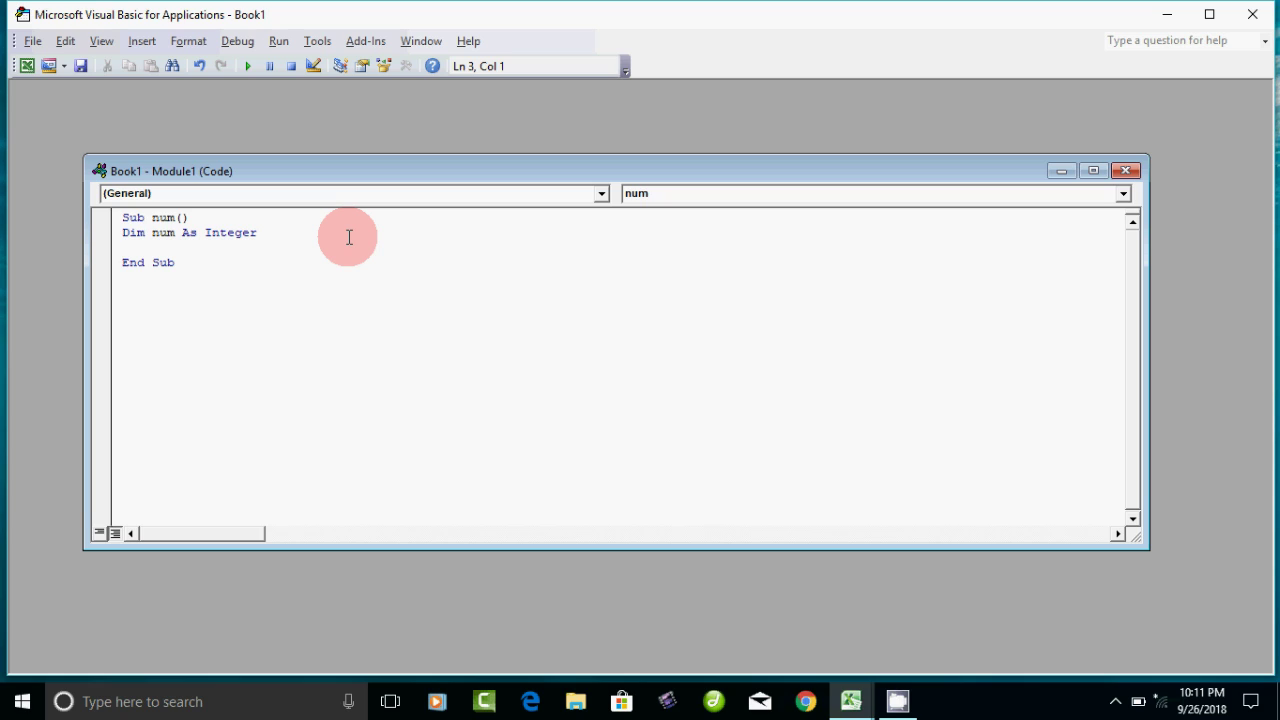
{"action": "type", "text": "num"}
{"action": "type", "text": "="}
Step: Set num = 100 and place the cursor on the empty line before End Sub
{"action": "type", "text": "100"}
{"action": "key", "text": "Return"}
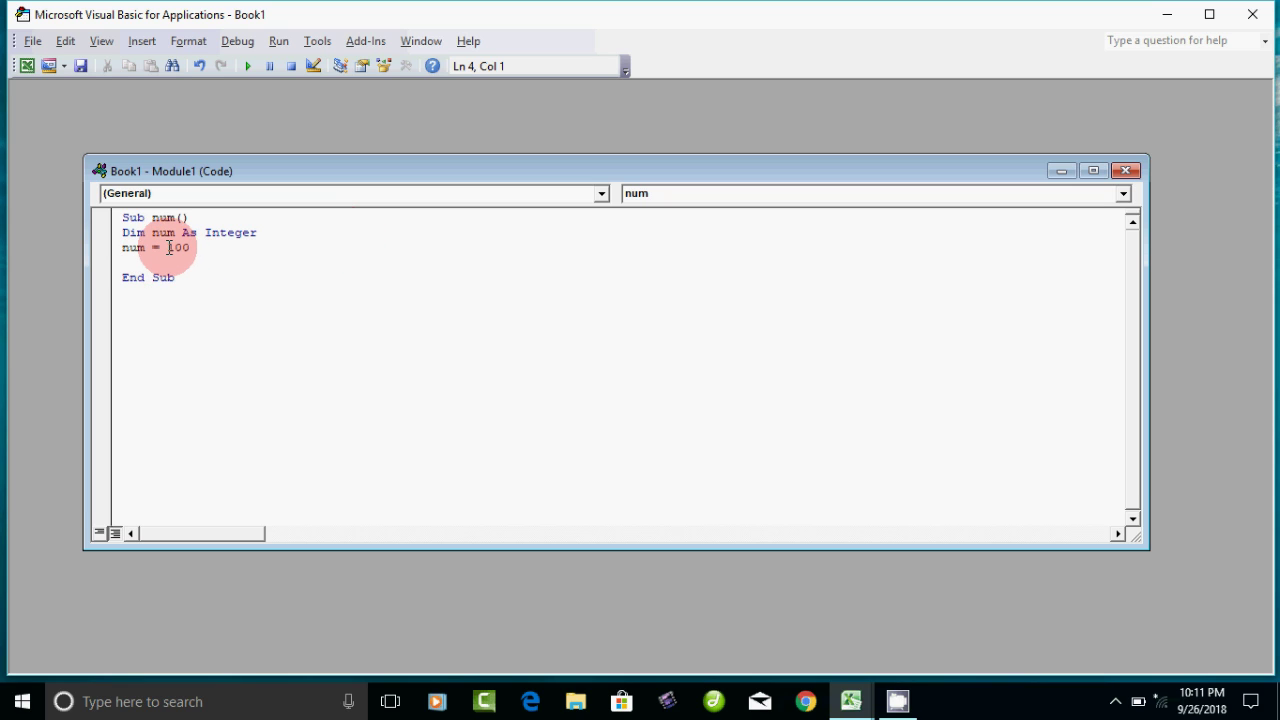
{"action": "left_click_drag", "start_coordinate": [168, 247], "coordinate": [205, 249]}
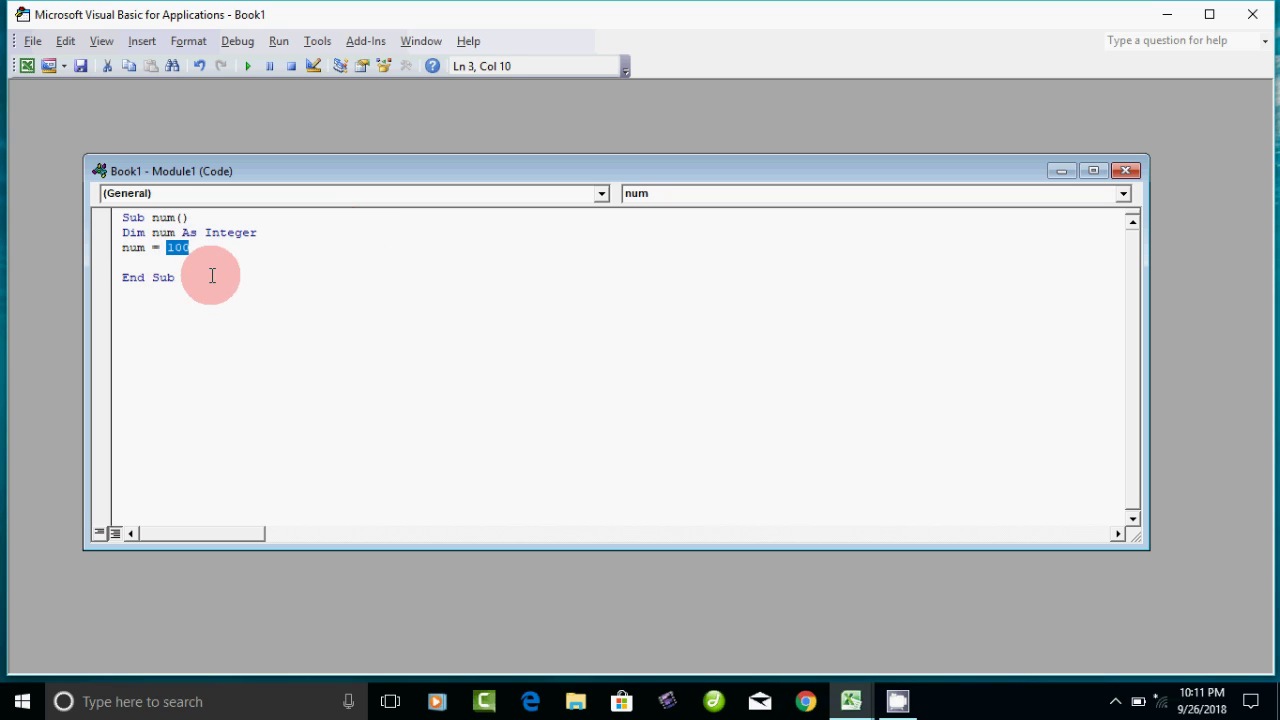
{"action": "left_click", "coordinate": [211, 281]}
{"action": "left_click", "coordinate": [145, 264]}
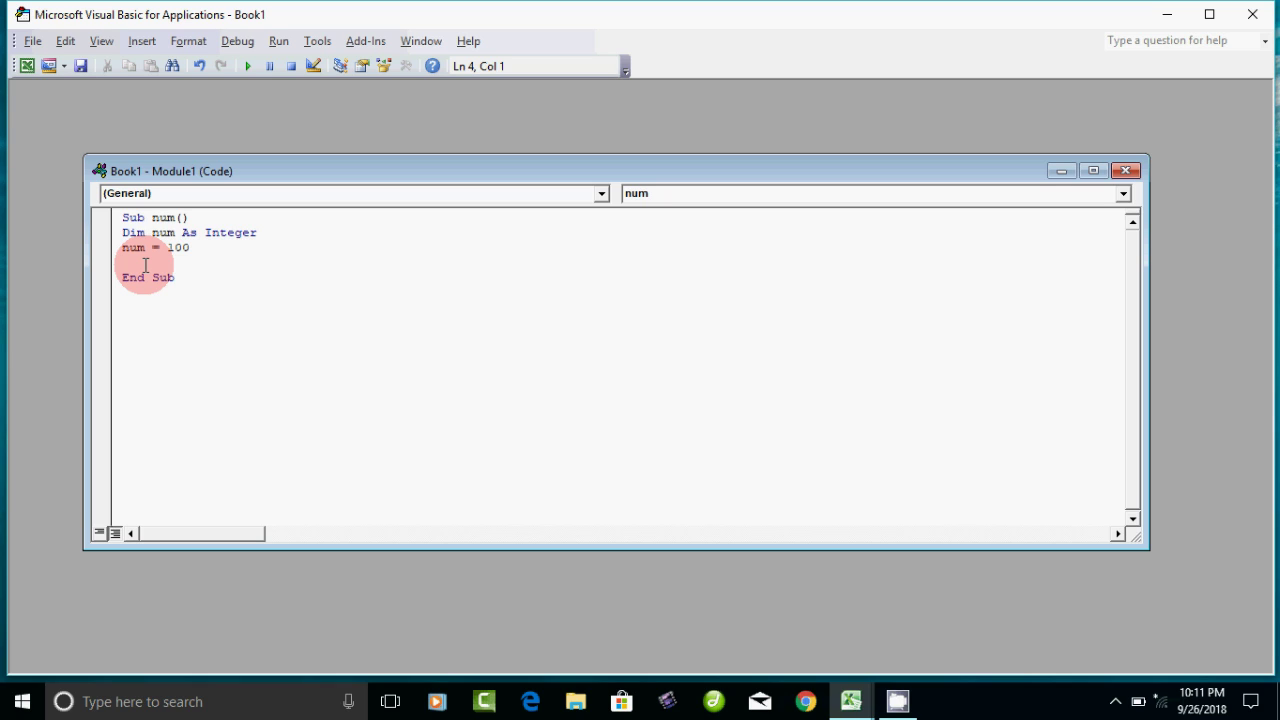
Step: Add the line msgbox "how are you" &num
{"action": "type", "text": "ms"}
{"action": "type", "text": "gbox"}
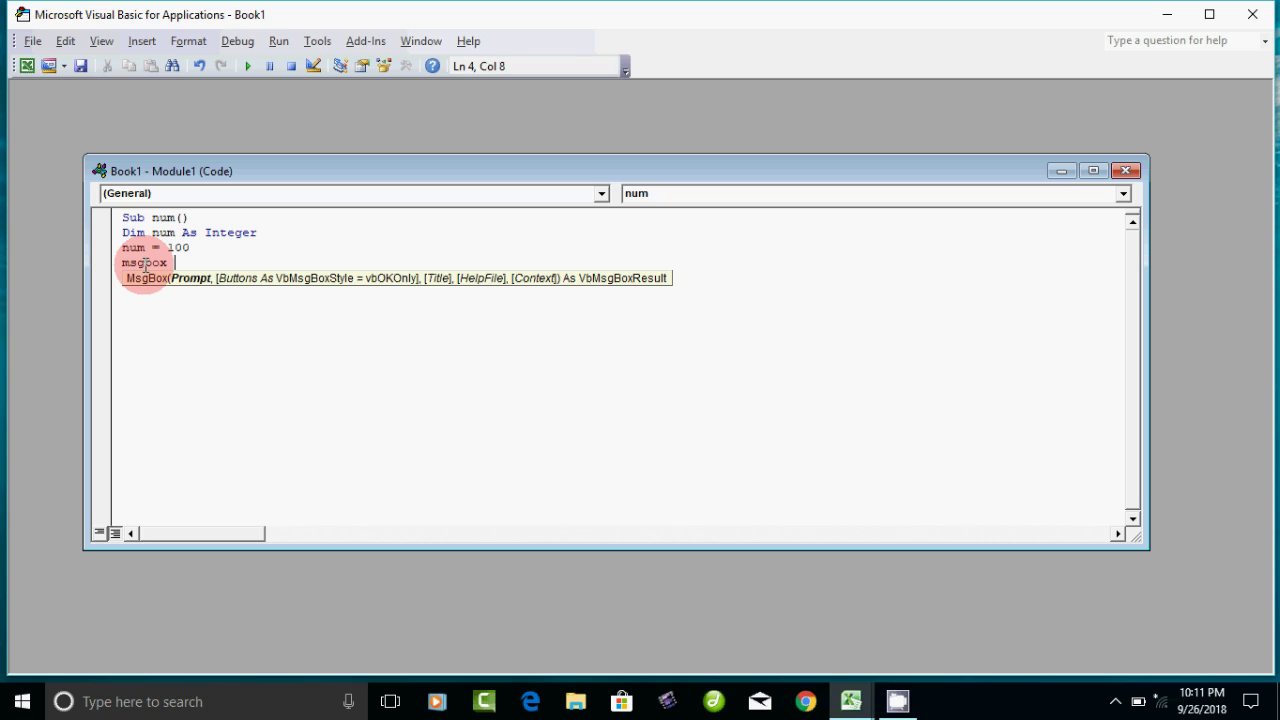
{"action": "type", "text": " \""}
{"action": "type", "text": "h"}
{"action": "type", "text": "ow are yo"}
{"action": "type", "text": "u\""}
{"action": "type", "text": "&"}
{"action": "type", "text": "num"}
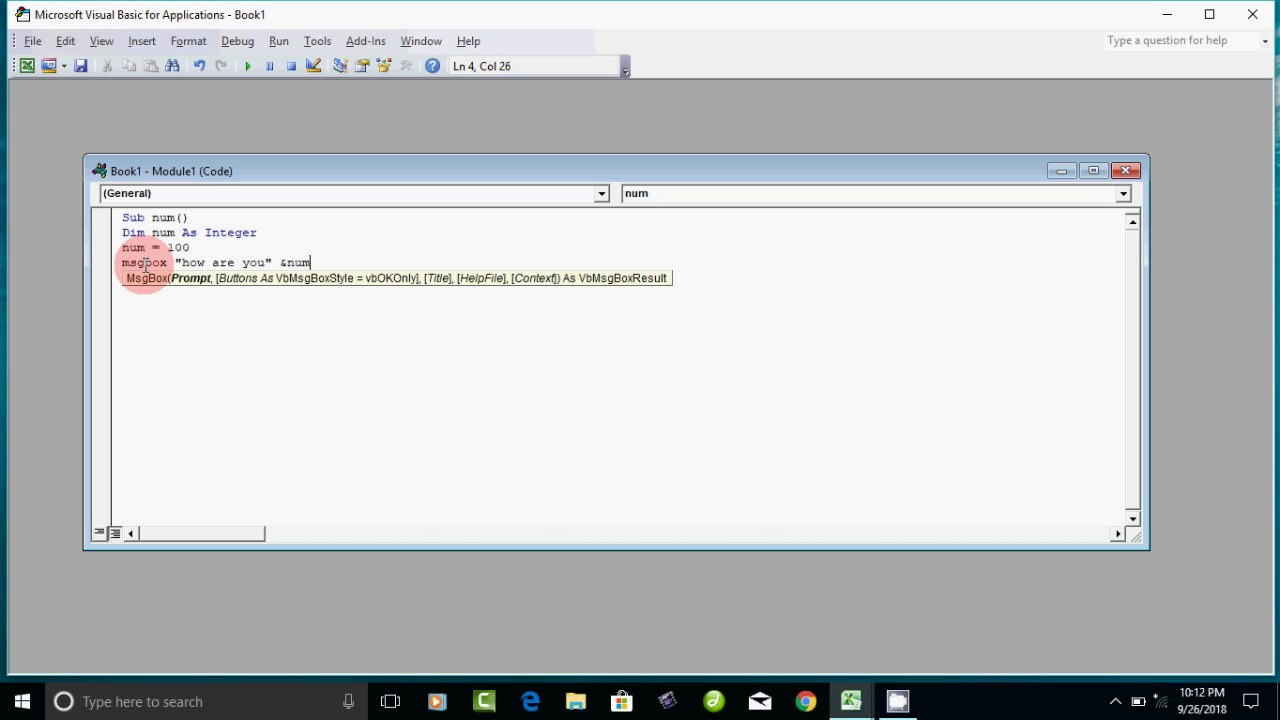
Step: Return to Excel, run the button's macro, and dismiss the 'how are you100' message
{"action": "left_click", "coordinate": [153, 370]}
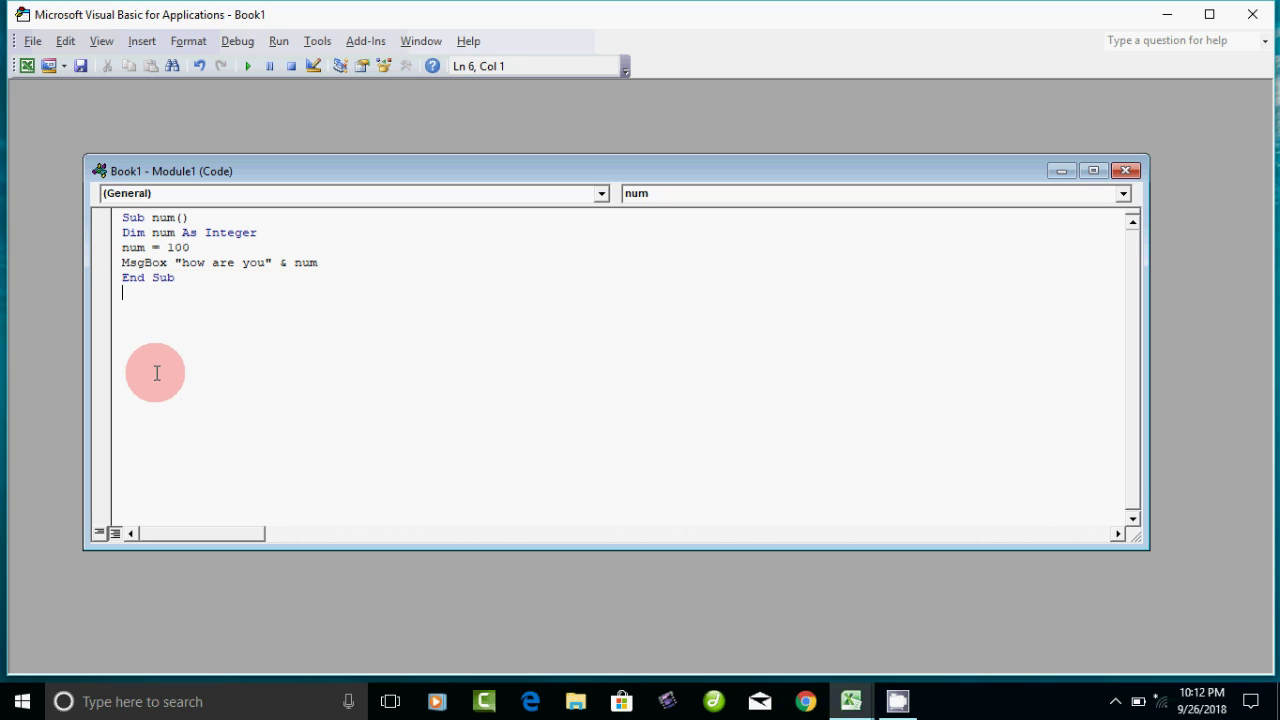
{"action": "left_click", "coordinate": [25, 67]}
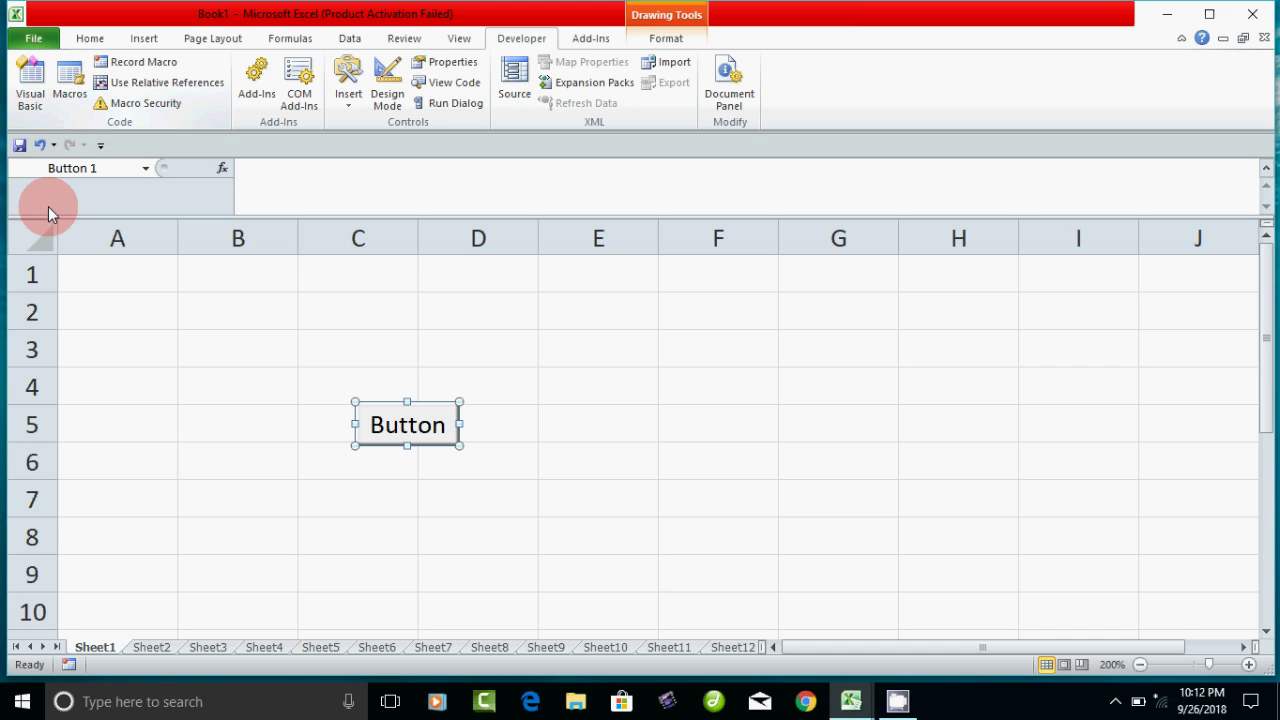
{"action": "left_click", "coordinate": [446, 536]}
{"action": "left_click", "coordinate": [414, 428]}
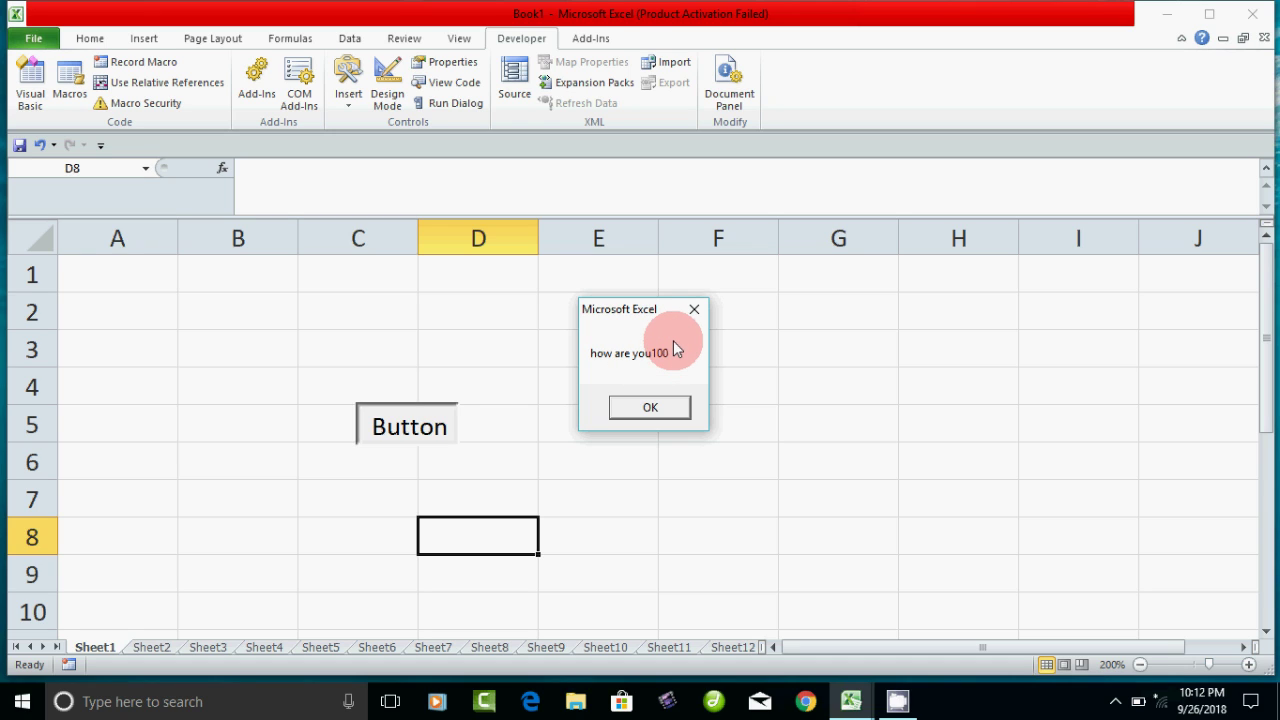
{"action": "left_click", "coordinate": [652, 413]}
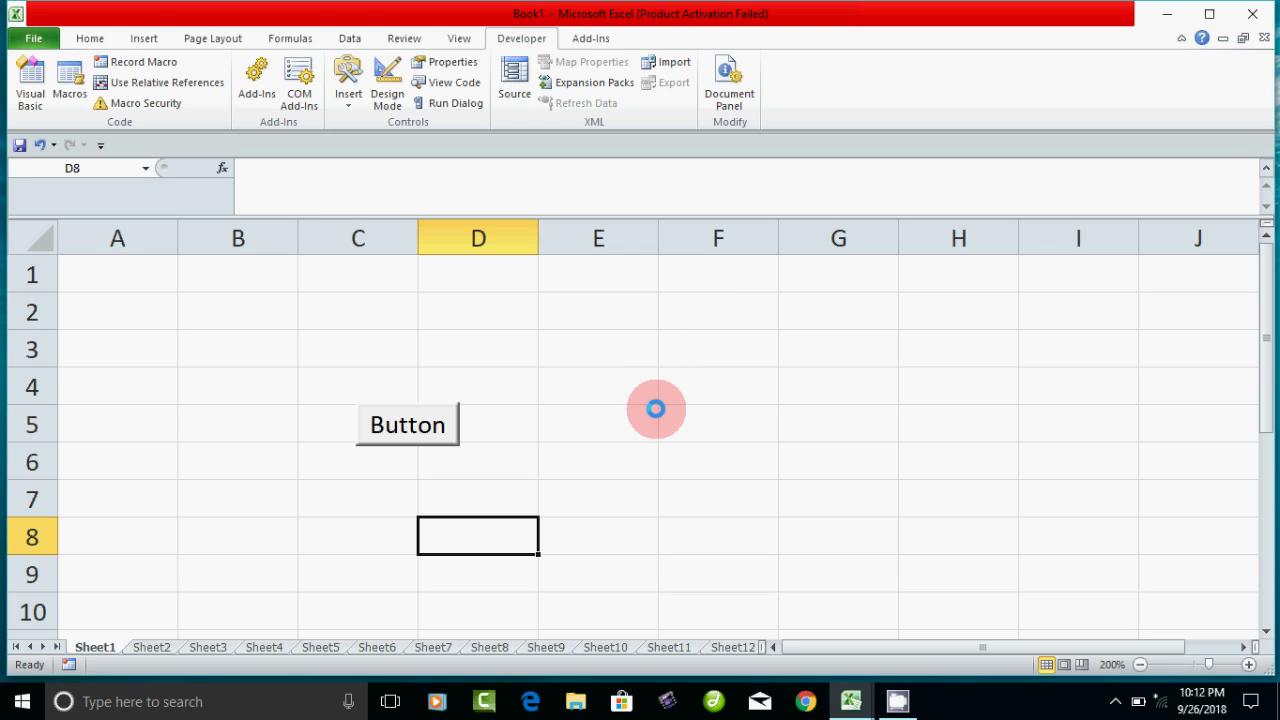
Step: Open the num macro's code from Assign Macro and delete the num = 100 and MsgBox lines
{"action": "right_click", "coordinate": [443, 422]}
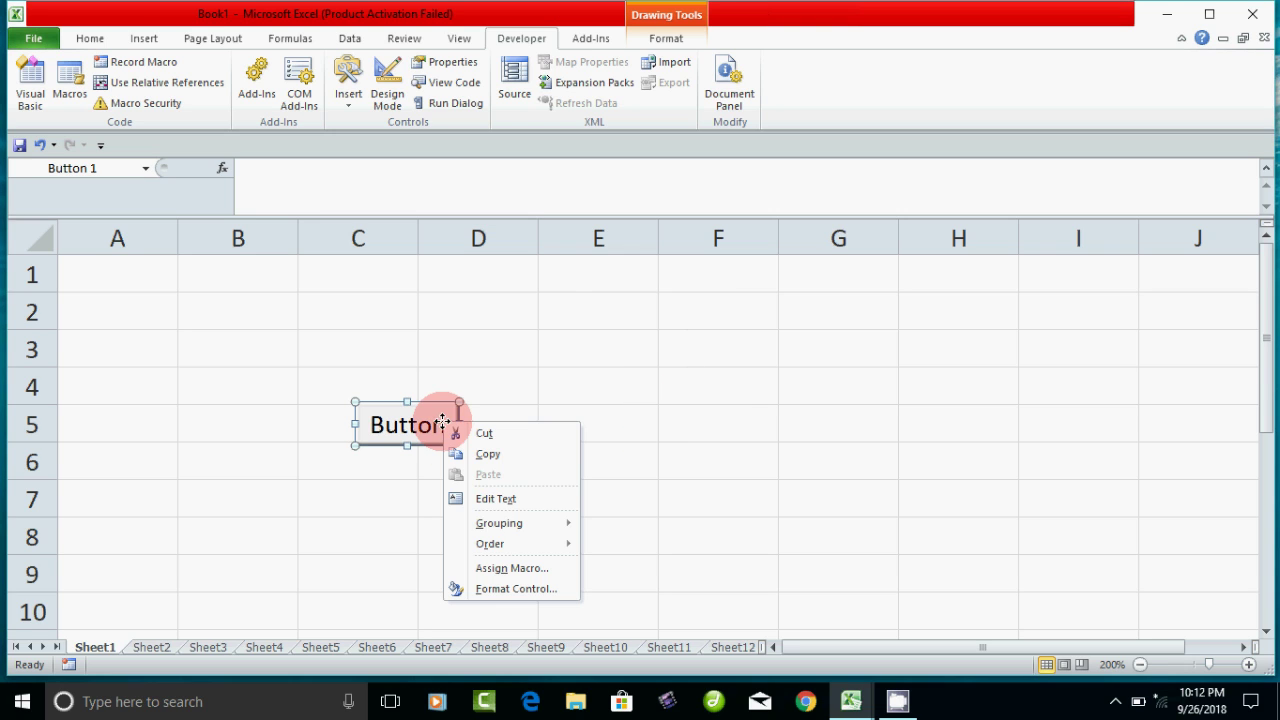
{"action": "left_click", "coordinate": [517, 568]}
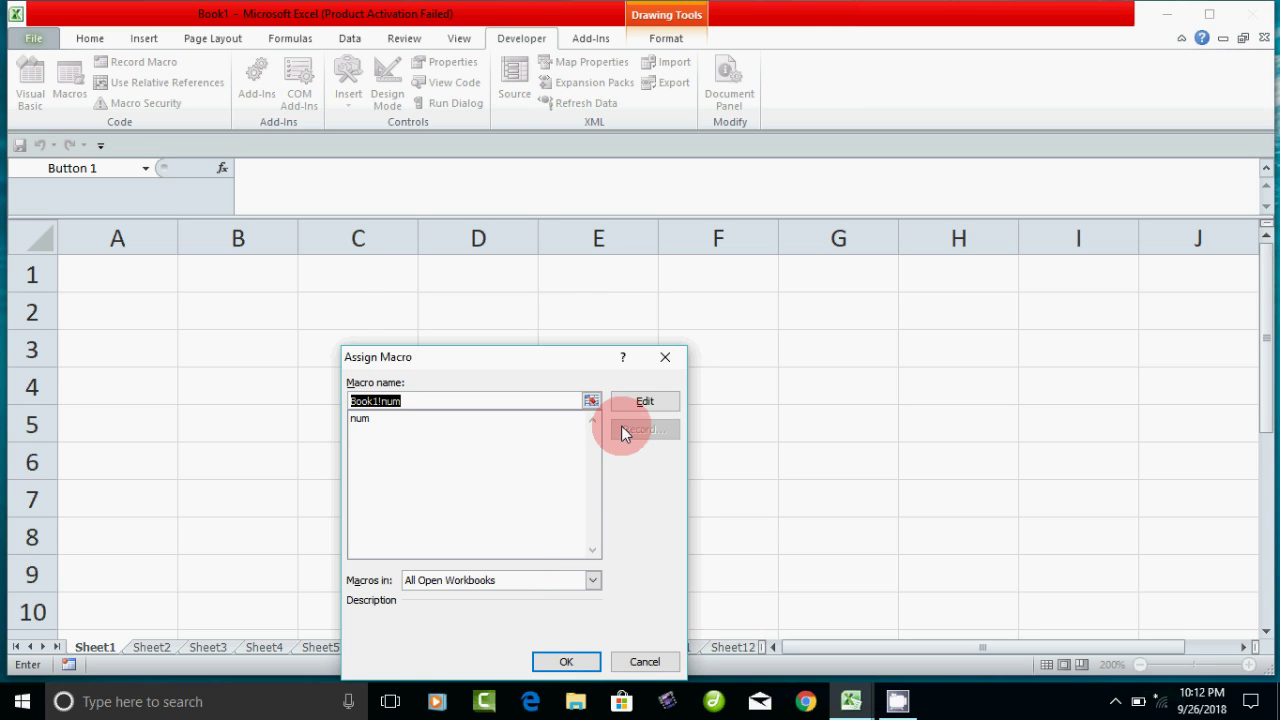
{"action": "left_click", "coordinate": [644, 401]}
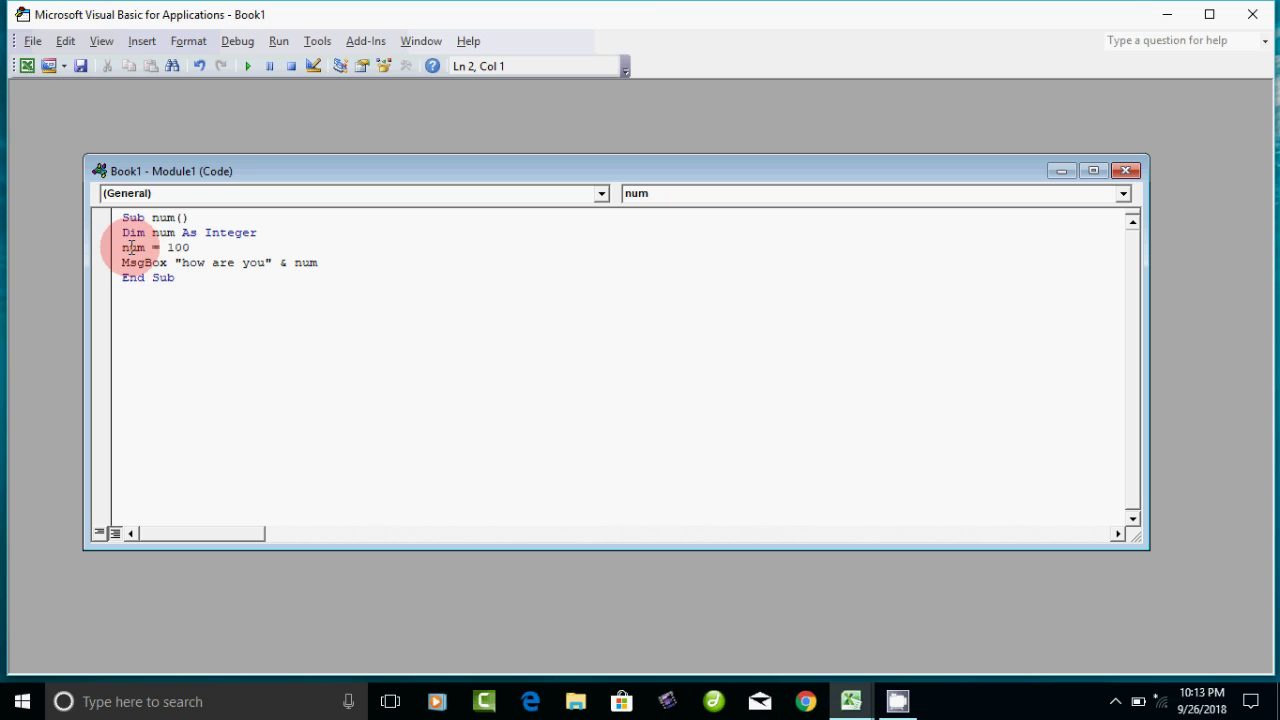
{"action": "mouse_move", "coordinate": [124, 247]}
{"action": "left_mouse_down"}
{"action": "mouse_move", "coordinate": [177, 271]}
{"action": "mouse_move", "coordinate": [349, 268]}
{"action": "left_mouse_up"}
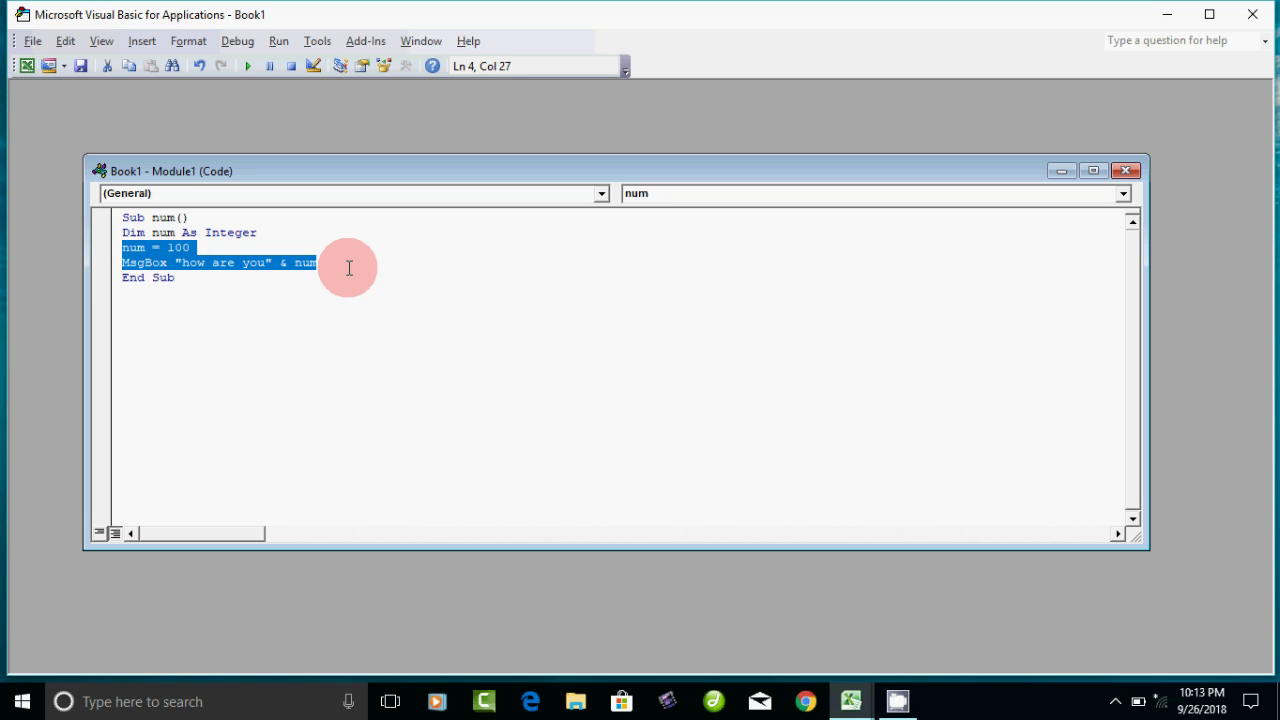
{"action": "key", "text": "Delete"}
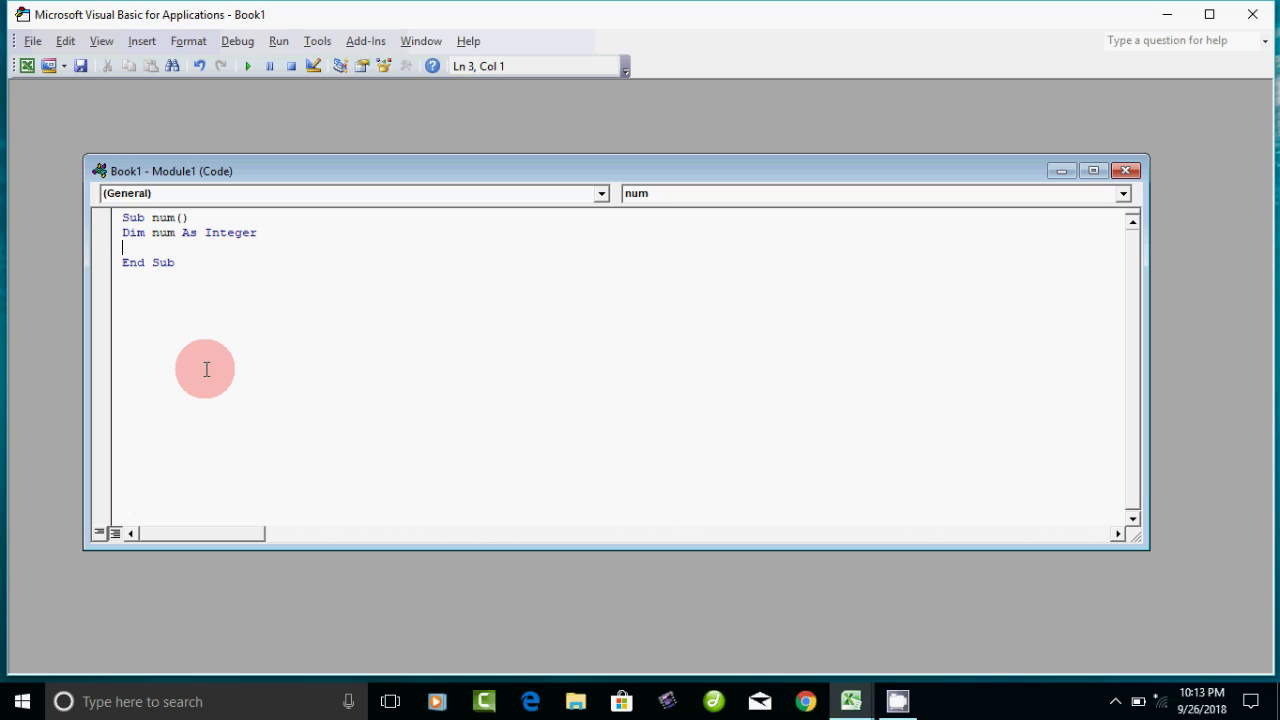
Step: Type num=inputbox(Enter your age ) in their place
{"action": "type", "text": "n"}
{"action": "type", "text": "um"}
{"action": "type", "text": "="}
{"action": "type", "text": "in"}
{"action": "type", "text": "putb"}
{"action": "type", "text": "box"}
{"action": "key", "text": "BackSpace"}
{"action": "key", "text": "BackSpace"}
{"action": "key", "text": "BackSpace"}
{"action": "type", "text": "ox"}
{"action": "type", "text": "("}
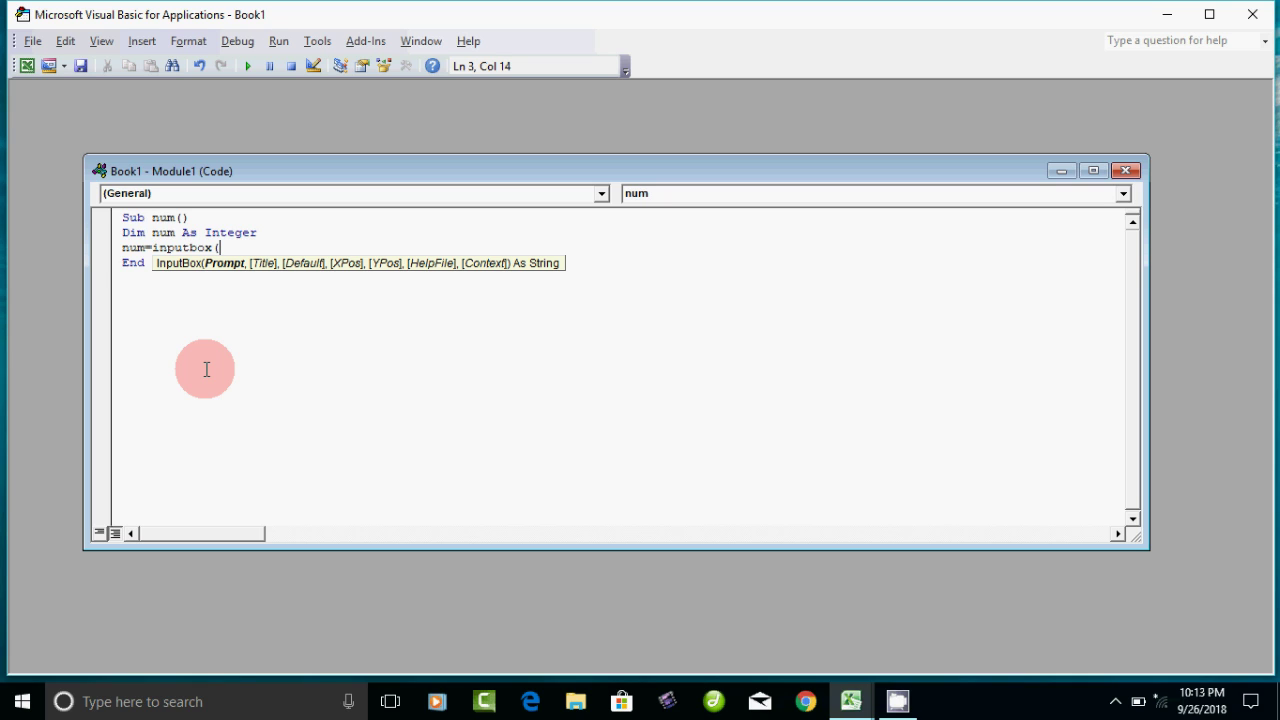
{"action": "type", "text": "Enter"}
{"action": "type", "text": " your"}
{"action": "type", "text": " age "}
{"action": "type", "text": ")"}
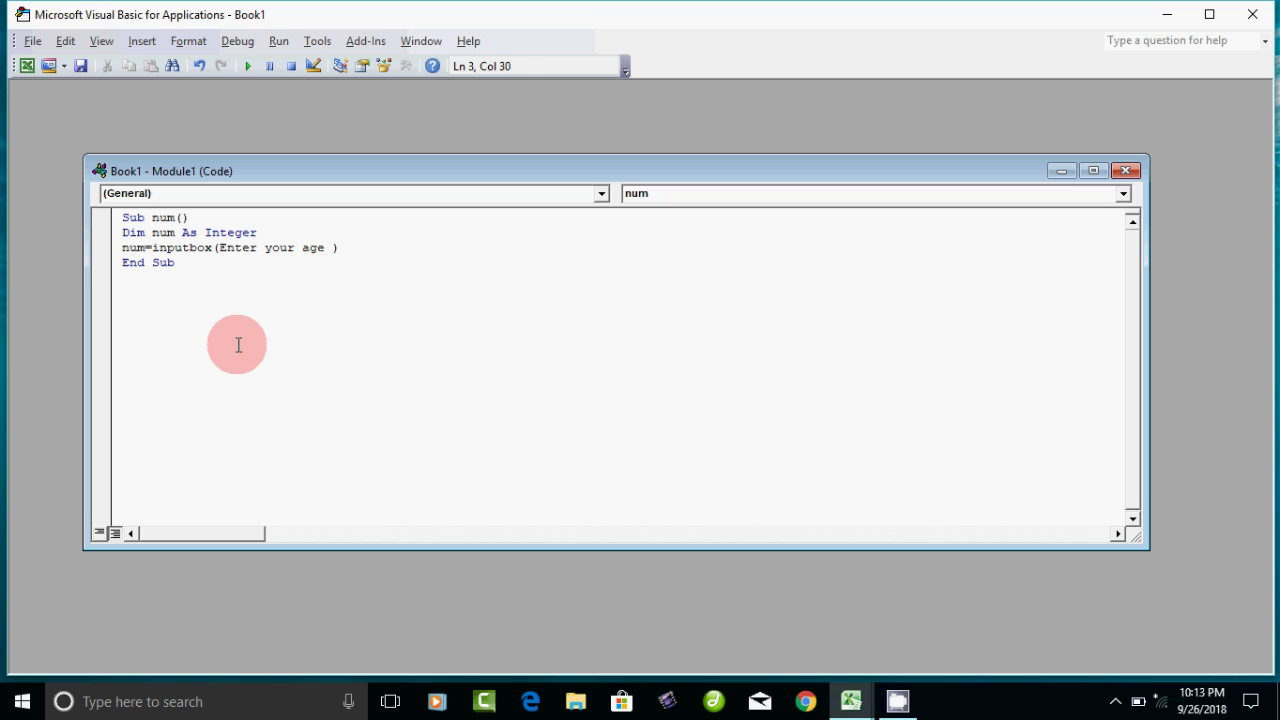
{"action": "key", "text": "Return"}
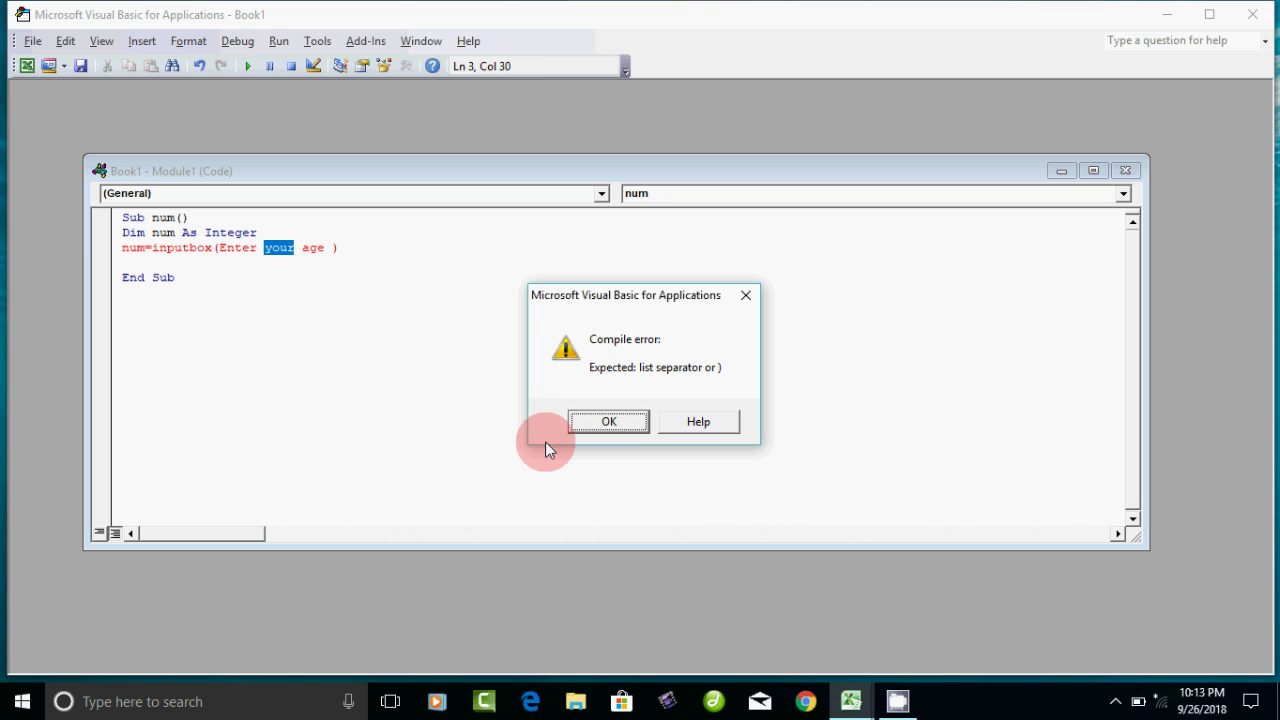
Step: Dismiss the compile error and correct the line to num = InputBox("Enter your age")
{"action": "left_click", "coordinate": [597, 428]}
{"action": "left_click", "coordinate": [295, 268]}
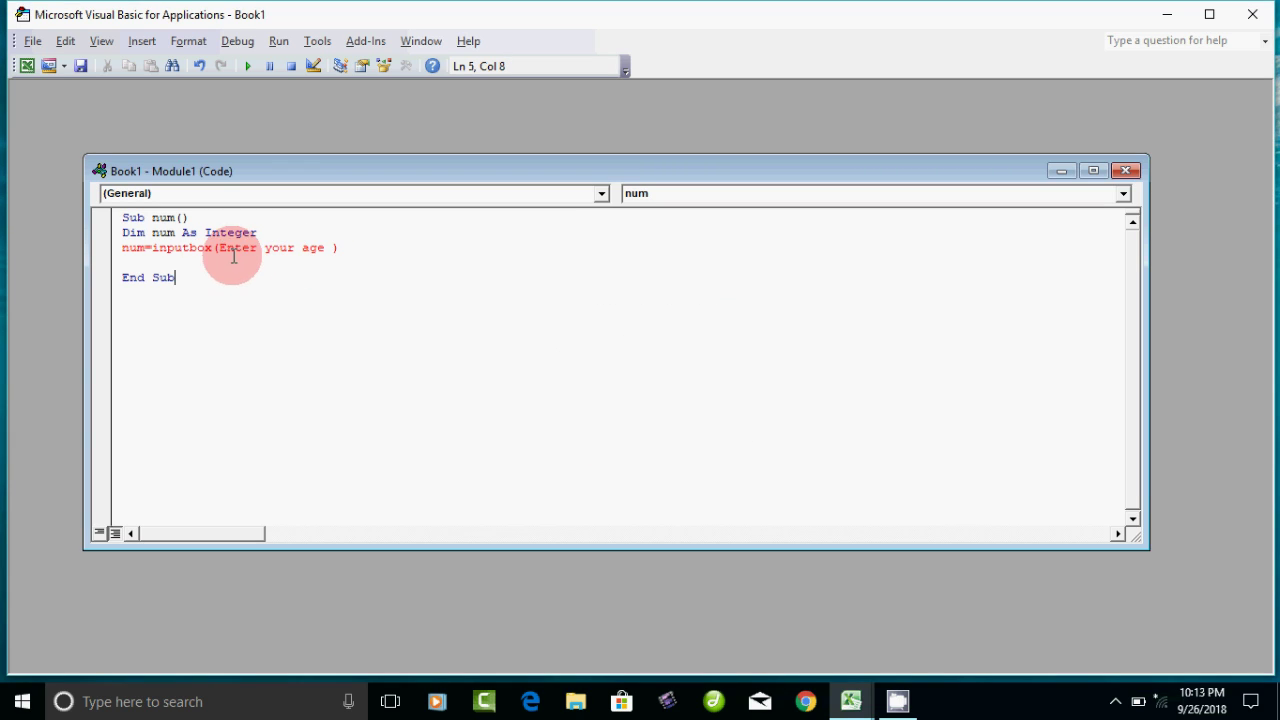
{"action": "left_click", "coordinate": [326, 248]}
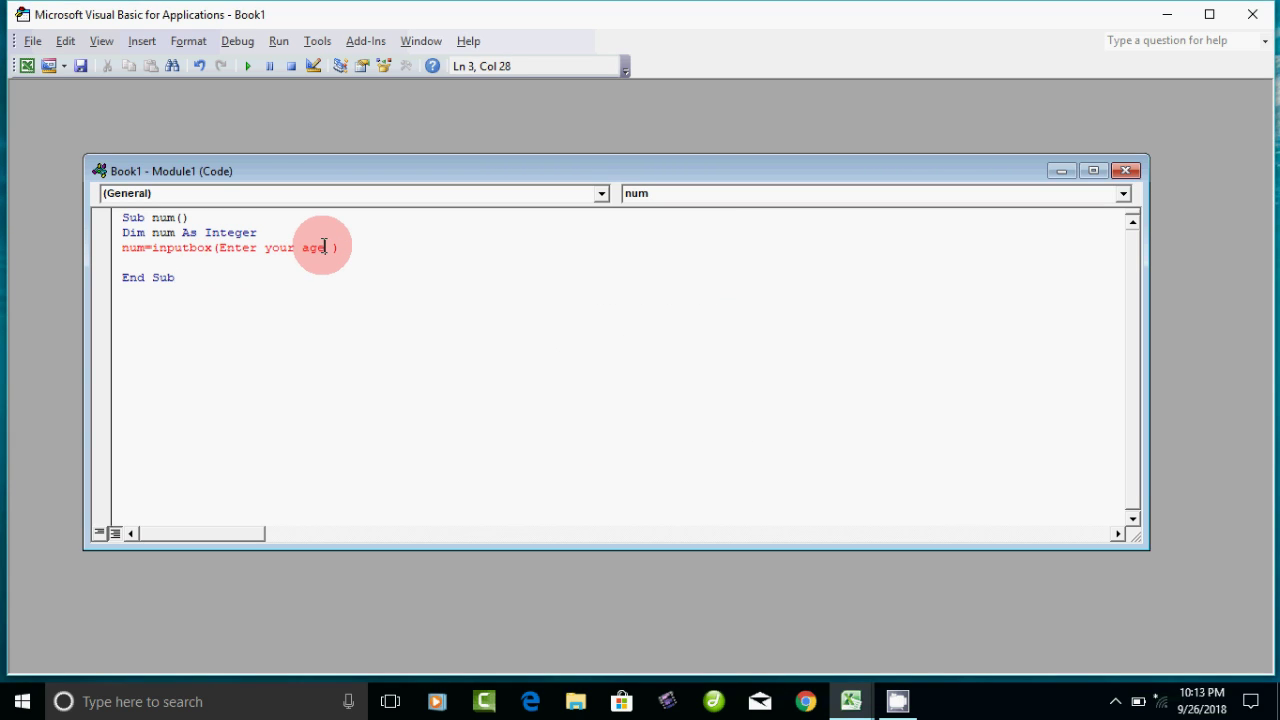
{"action": "left_click", "coordinate": [219, 248]}
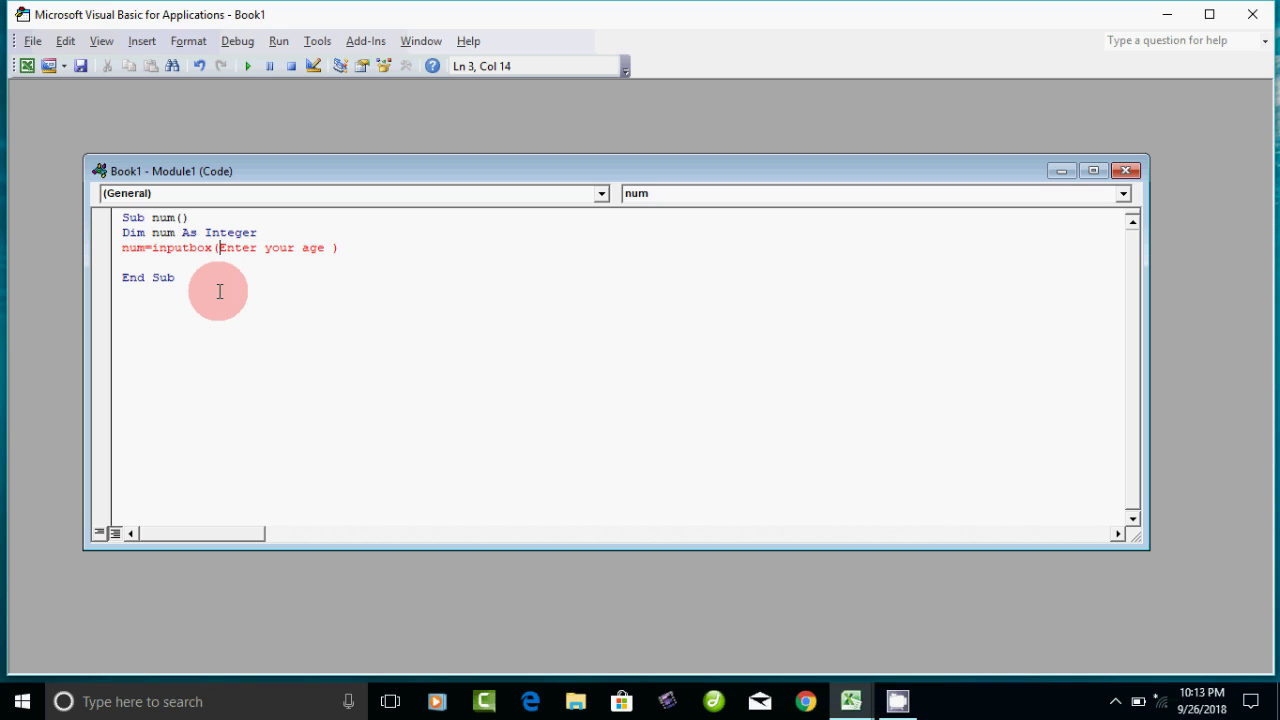
{"action": "type", "text": "\""}
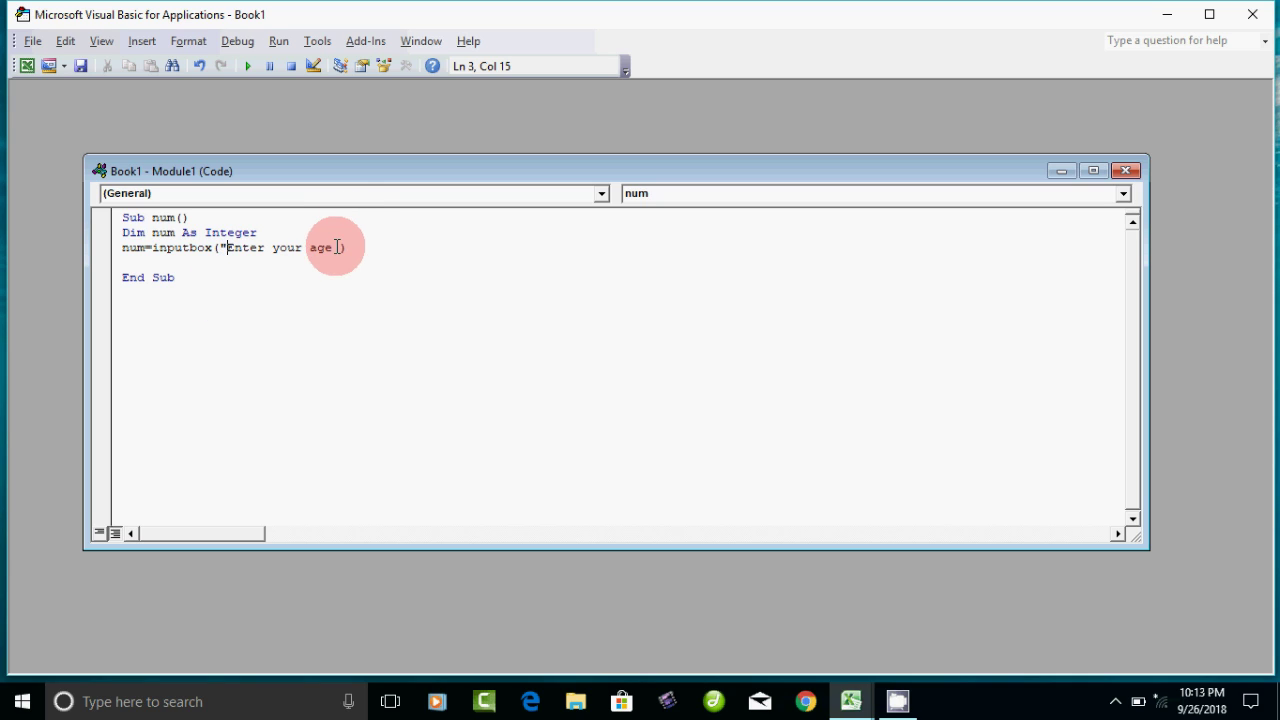
{"action": "left_click", "coordinate": [334, 248]}
{"action": "type", "text": "\""}
{"action": "key", "text": "BackSpace"}
{"action": "key", "text": "BackSpace"}
{"action": "type", "text": "e"}
{"action": "key", "text": "Delete"}
{"action": "type", "text": "\")"}
{"action": "key", "text": "Return"}
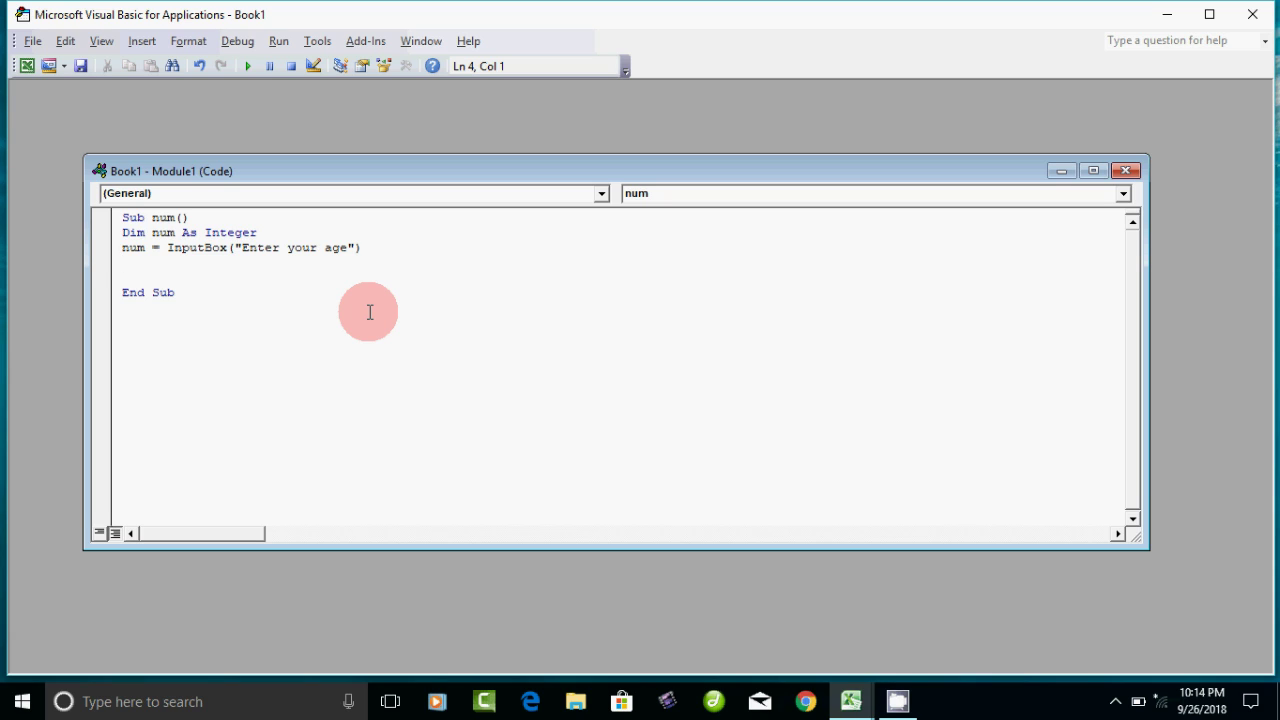
Step: Add MsgBox "Wish you happy birth day" & num and remove the blank line before End Sub
{"action": "type", "text": "msg"}
{"action": "type", "text": "box"}
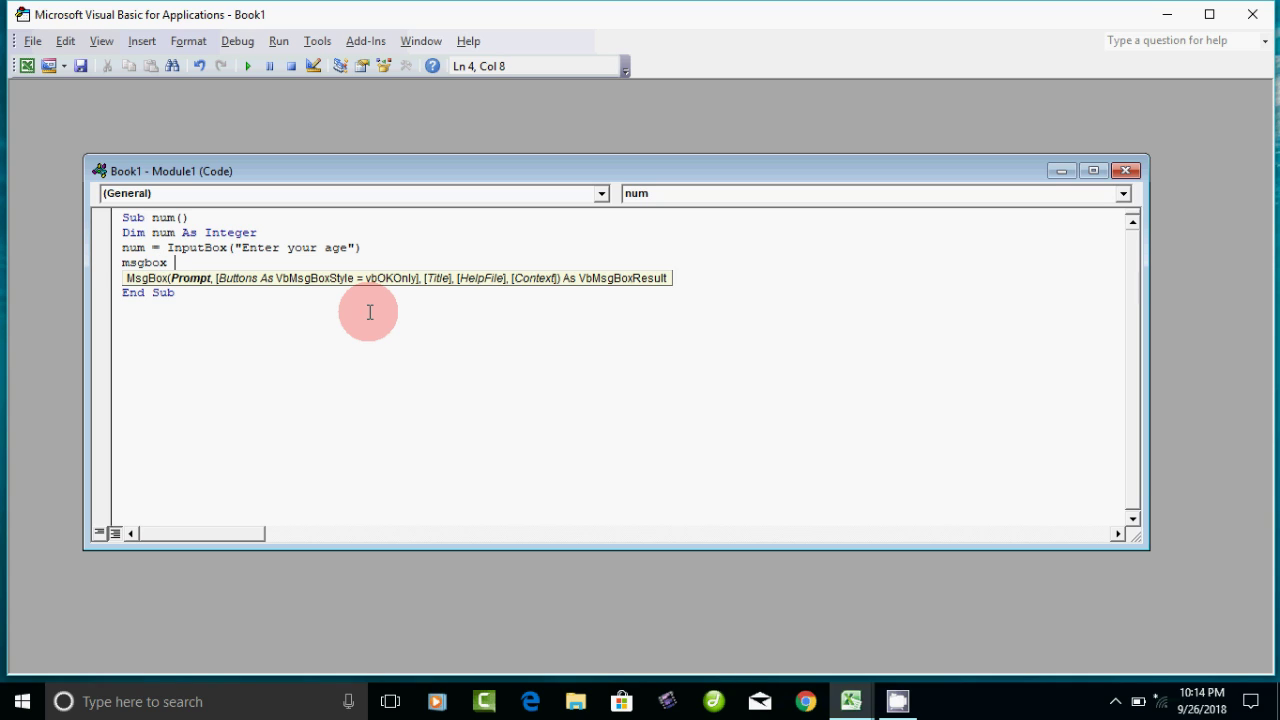
{"action": "type", "text": " \"Wis"}
{"action": "type", "text": "h you ha"}
{"action": "type", "text": "ppy b"}
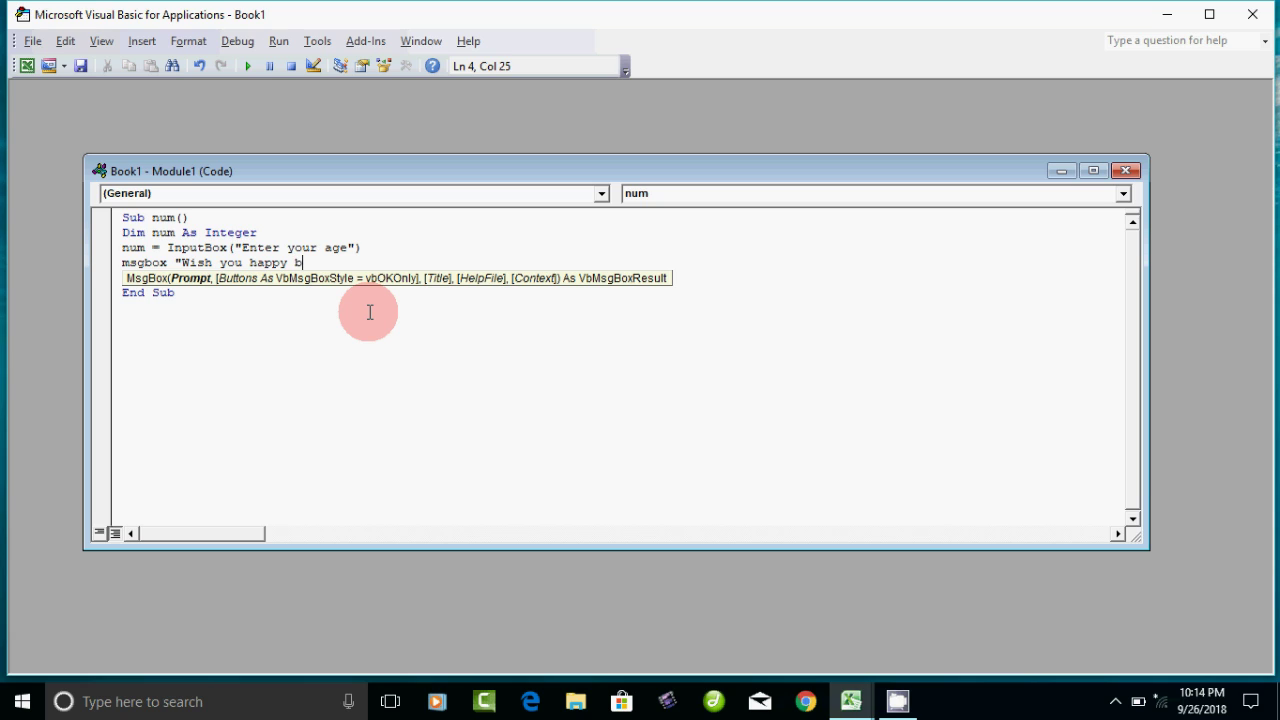
{"action": "type", "text": "irg"}
{"action": "key", "text": "BackSpace"}
{"action": "type", "text": "t"}
{"action": "type", "text": "h day"}
{"action": "key", "text": "BackSpace"}
{"action": "type", "text": "\" "}
{"action": "type", "text": "&"}
{"action": "type", "text": "num"}
{"action": "left_click", "coordinate": [367, 319]}
{"action": "left_click", "coordinate": [130, 277]}
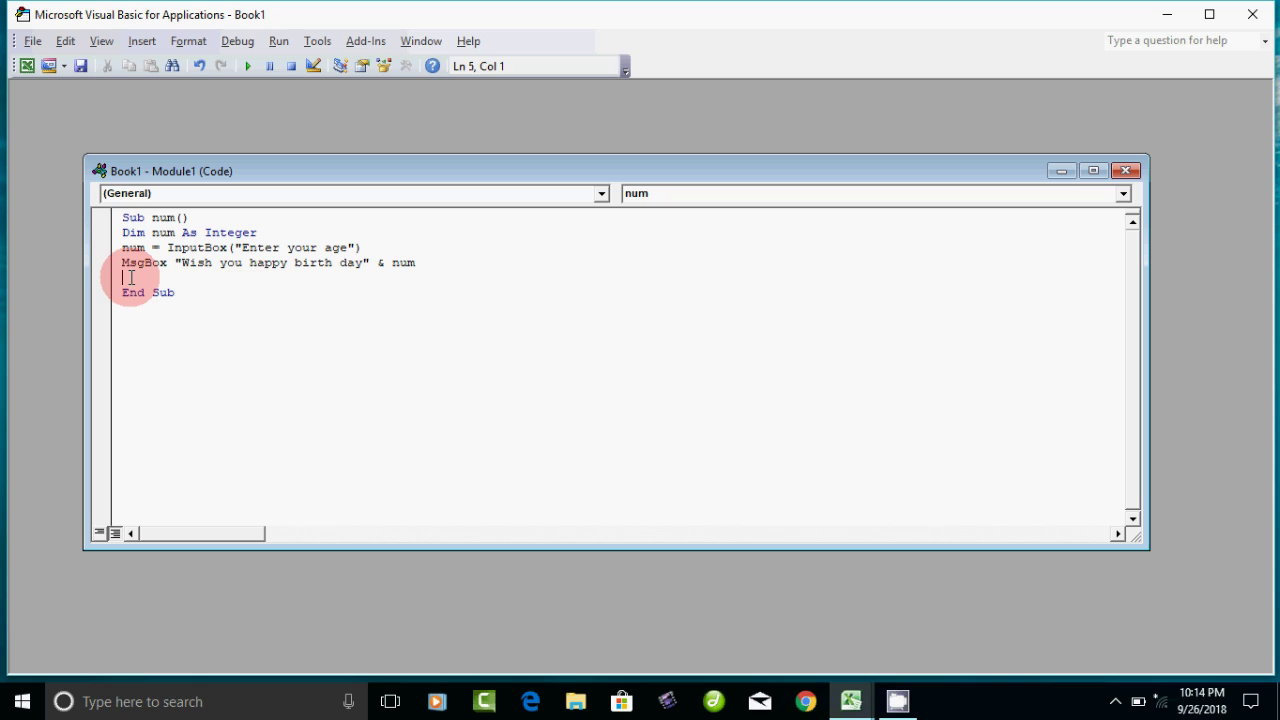
{"action": "key", "text": "BackSpace"}
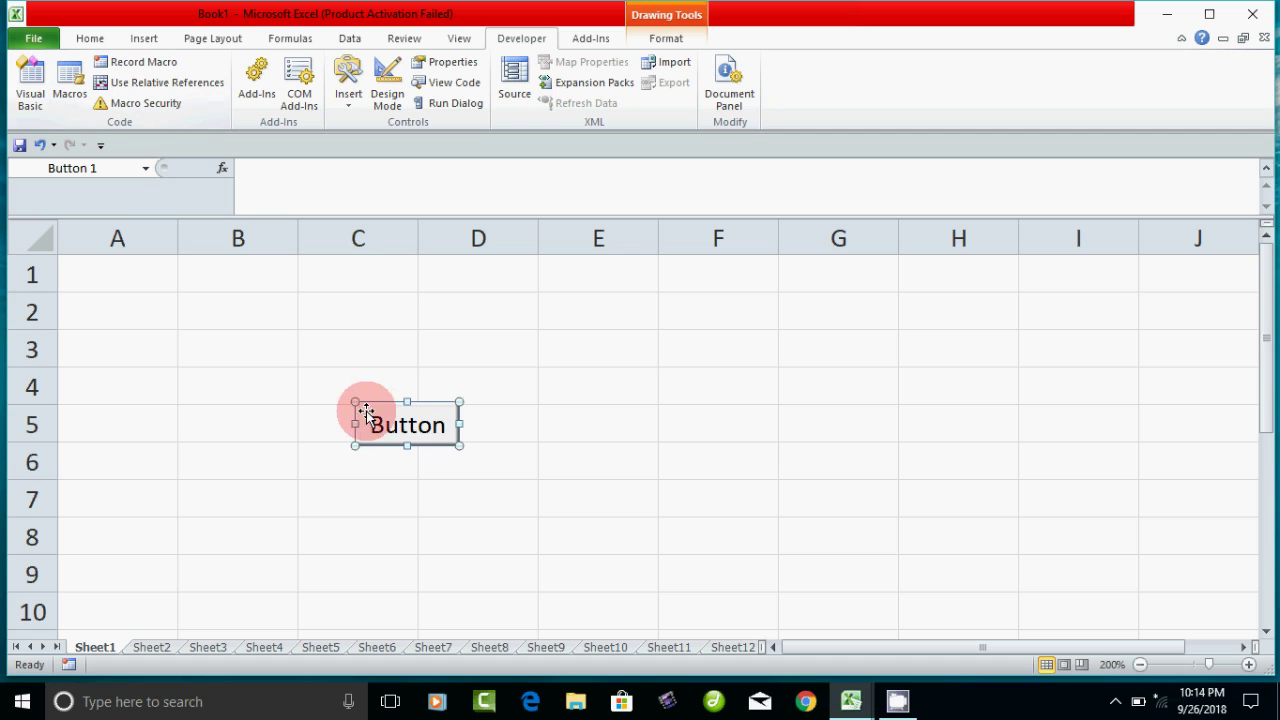
Step: Run the button's macro, enter age 25, and close the 'Wish you happy birth day25' message
{"action": "left_click", "coordinate": [412, 428]}
{"action": "left_click", "coordinate": [422, 440]}
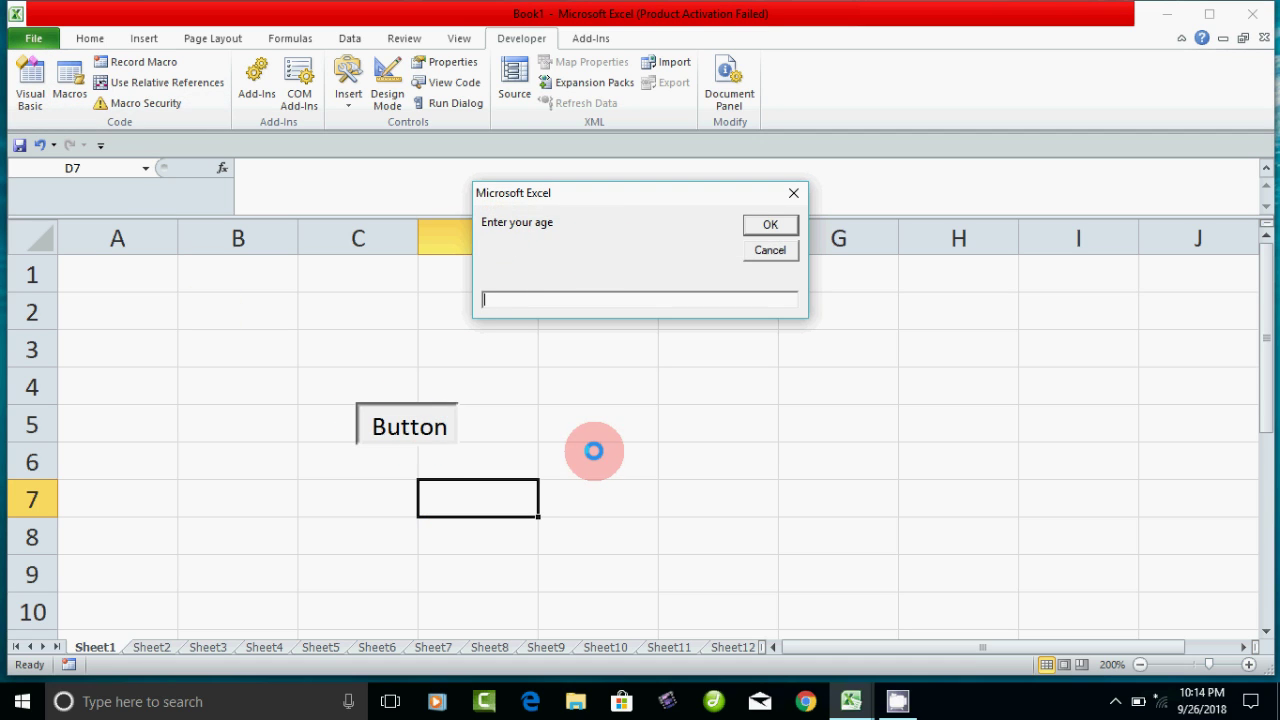
{"action": "type", "text": "25"}
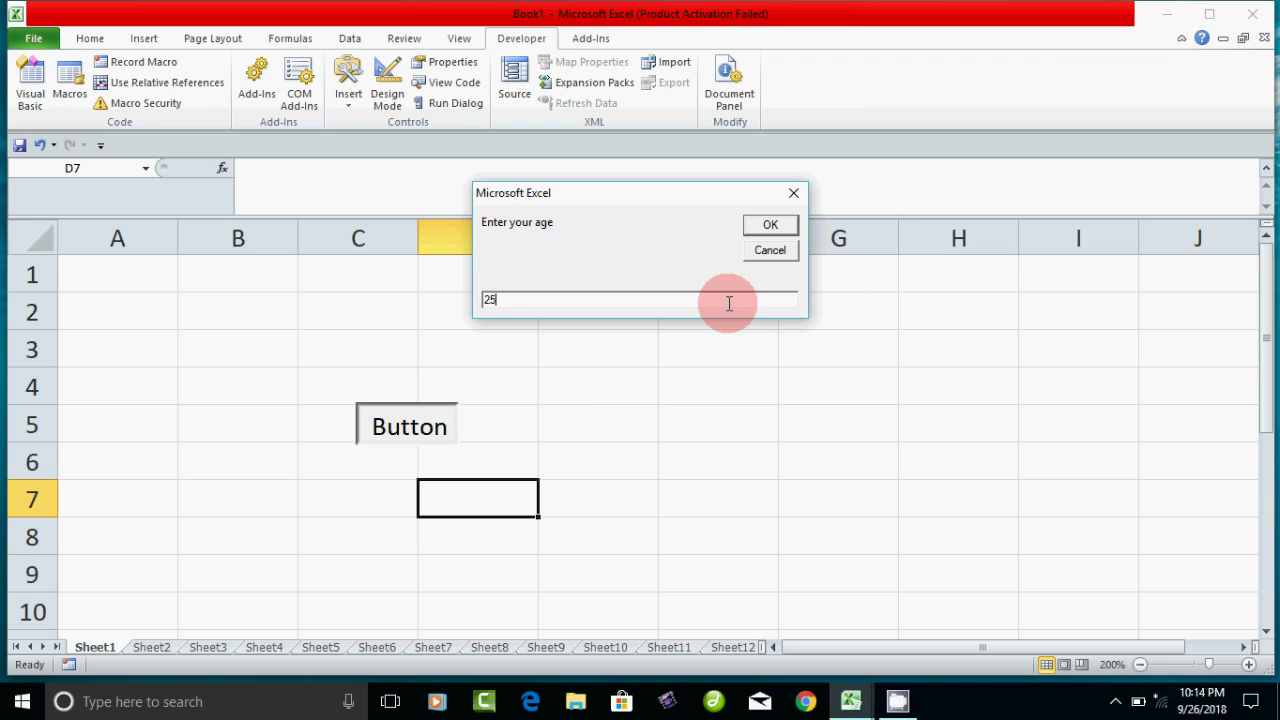
{"action": "left_click", "coordinate": [773, 225]}
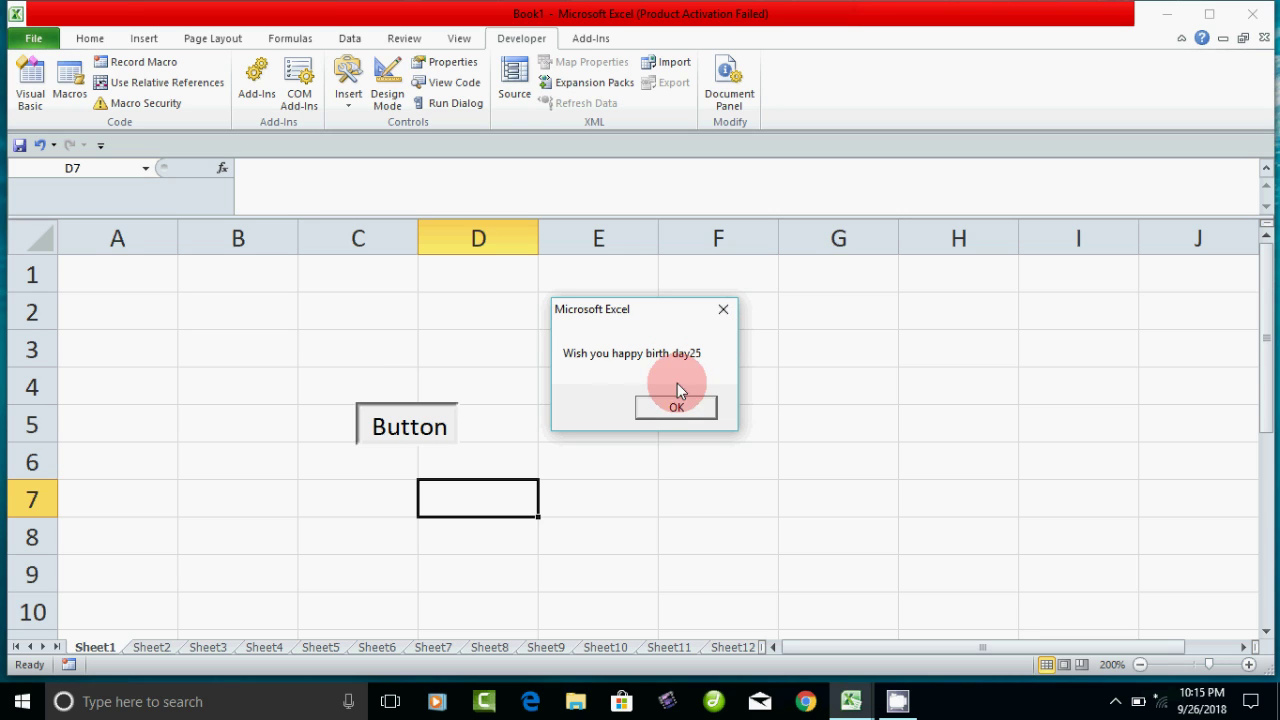
{"action": "left_click", "coordinate": [654, 408]}
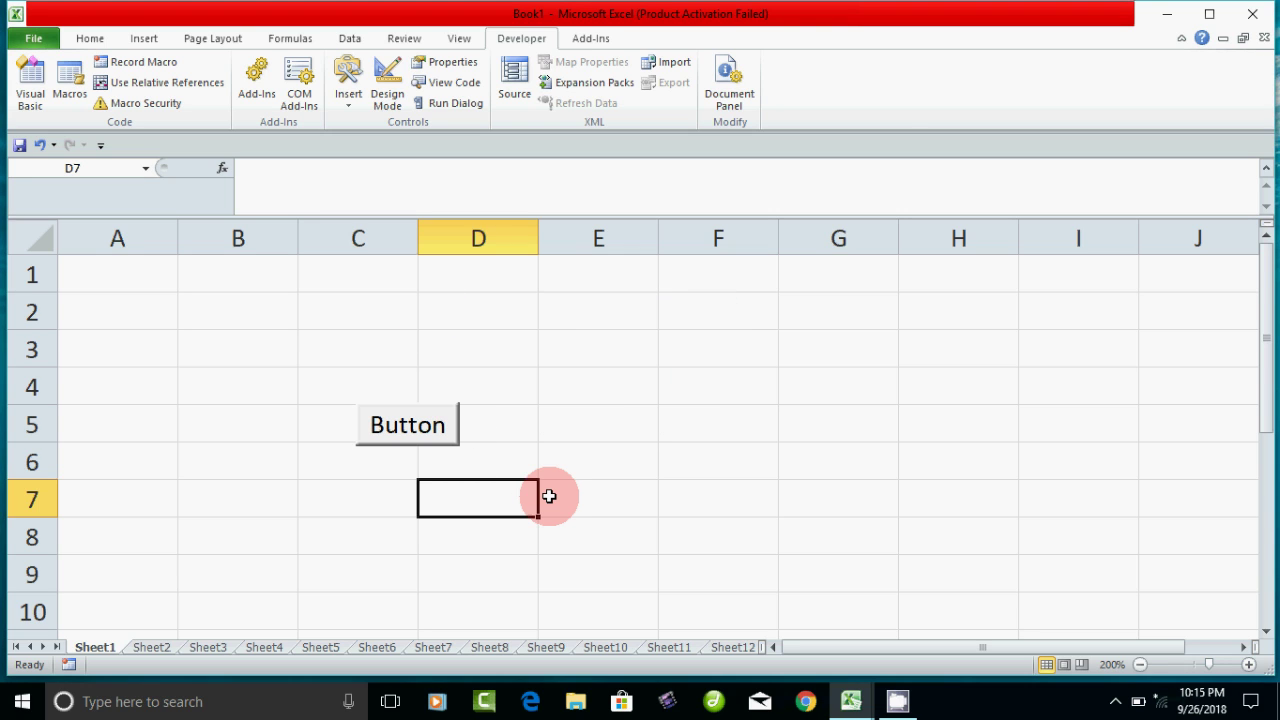